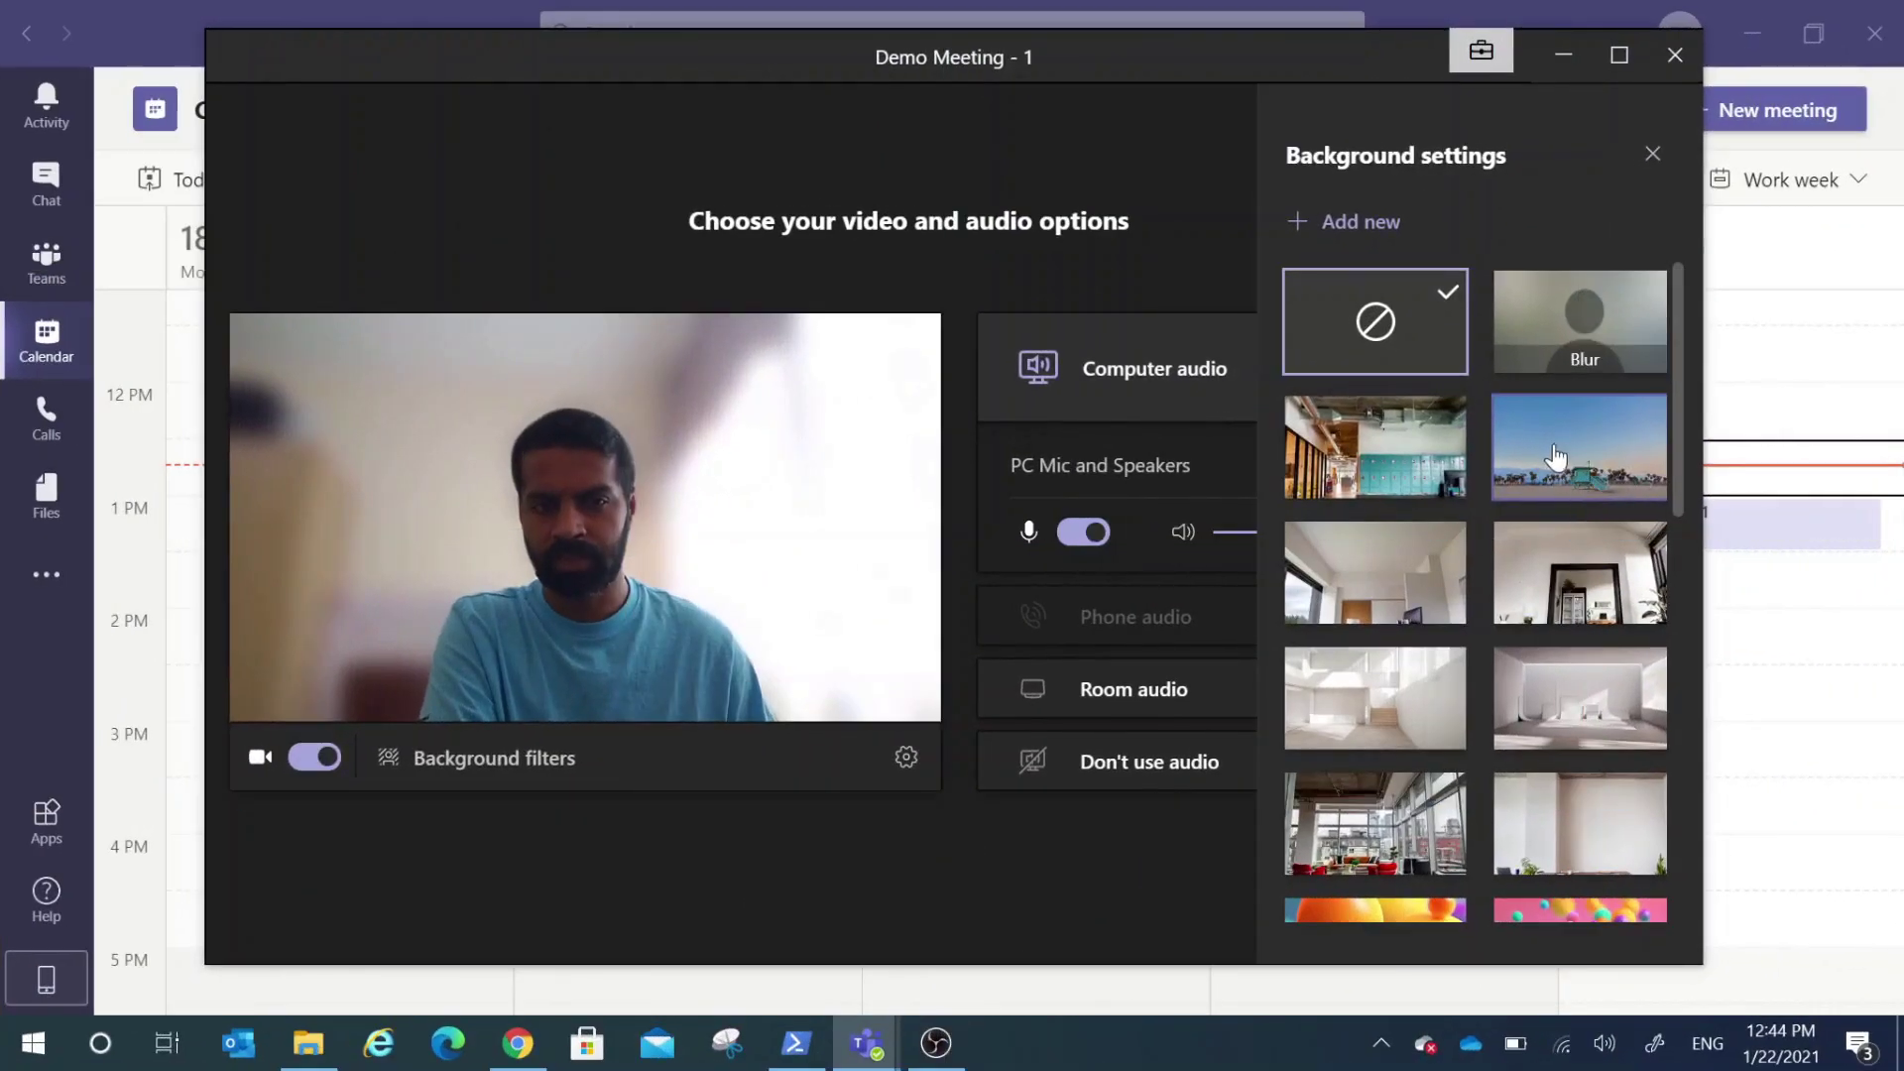
- Try the beach, office and white-interior backgrounds, then close the Background settings panel
click(1557, 458)
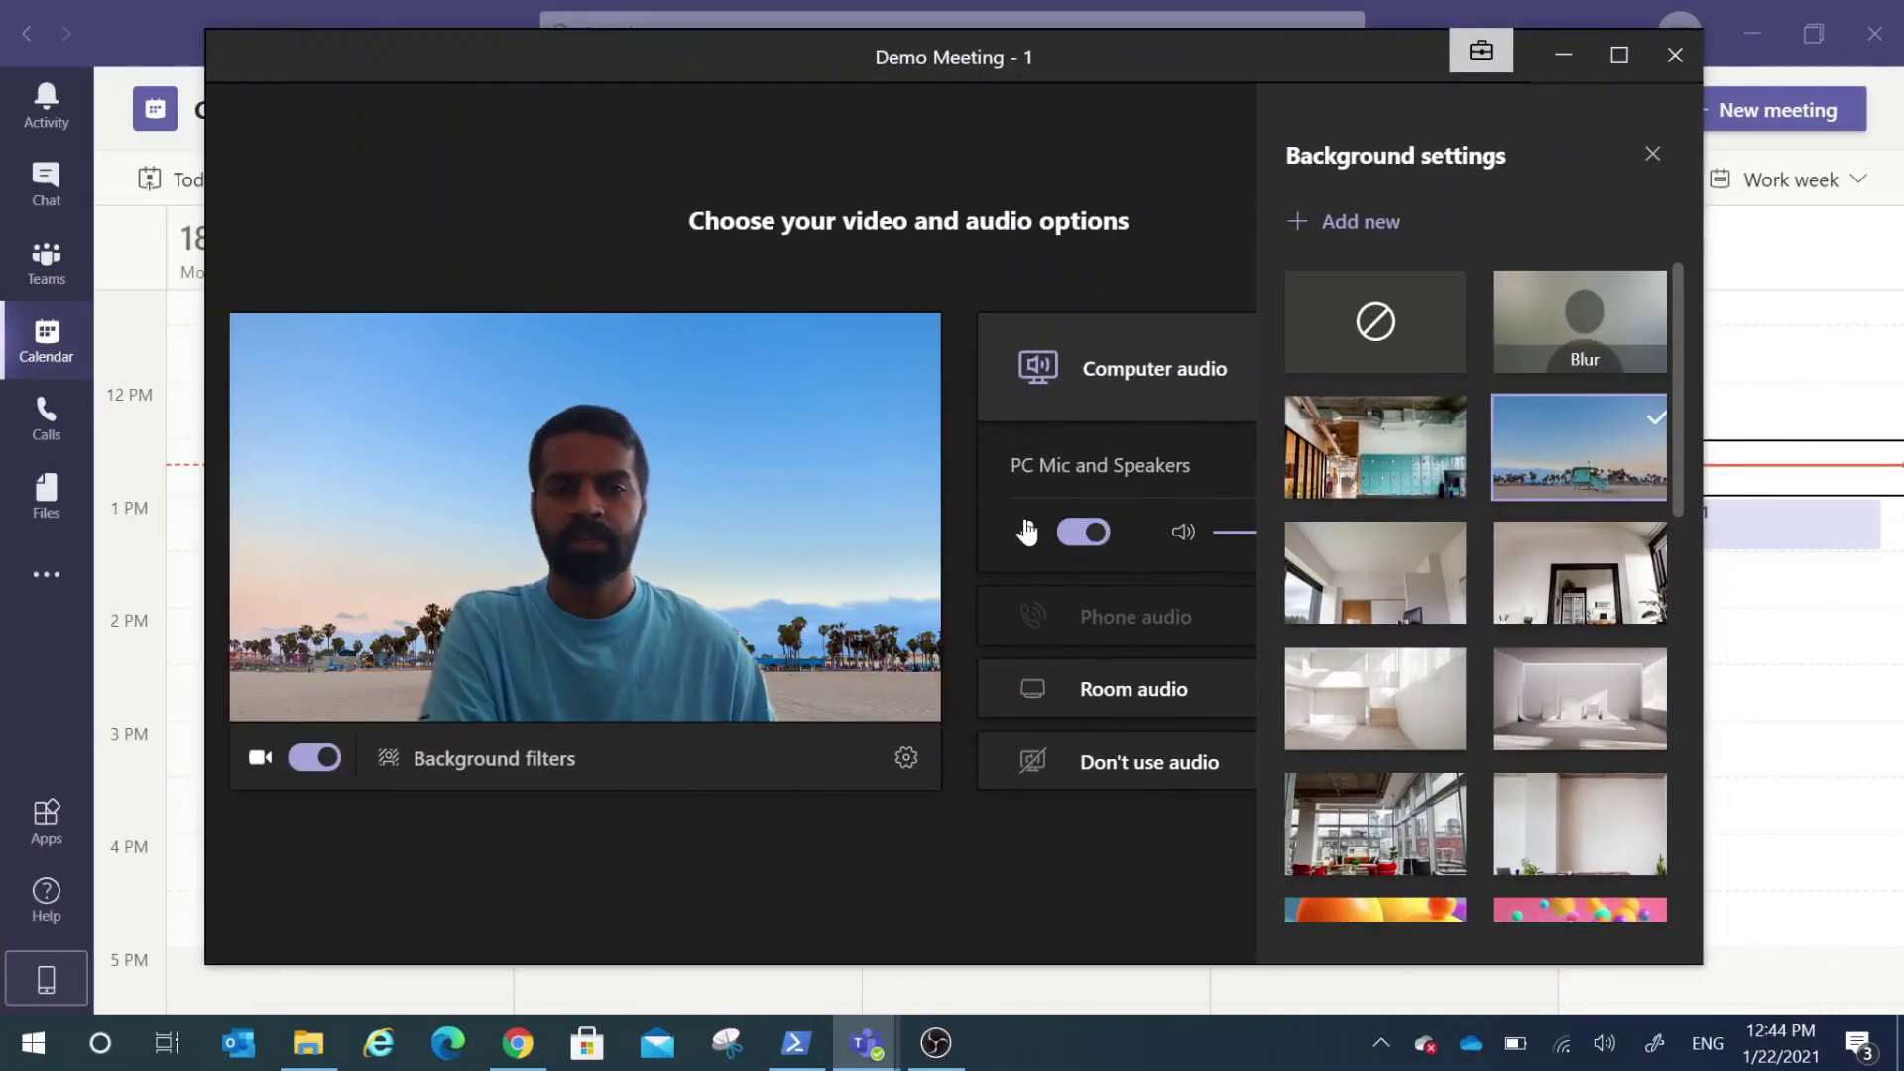
click(1413, 462)
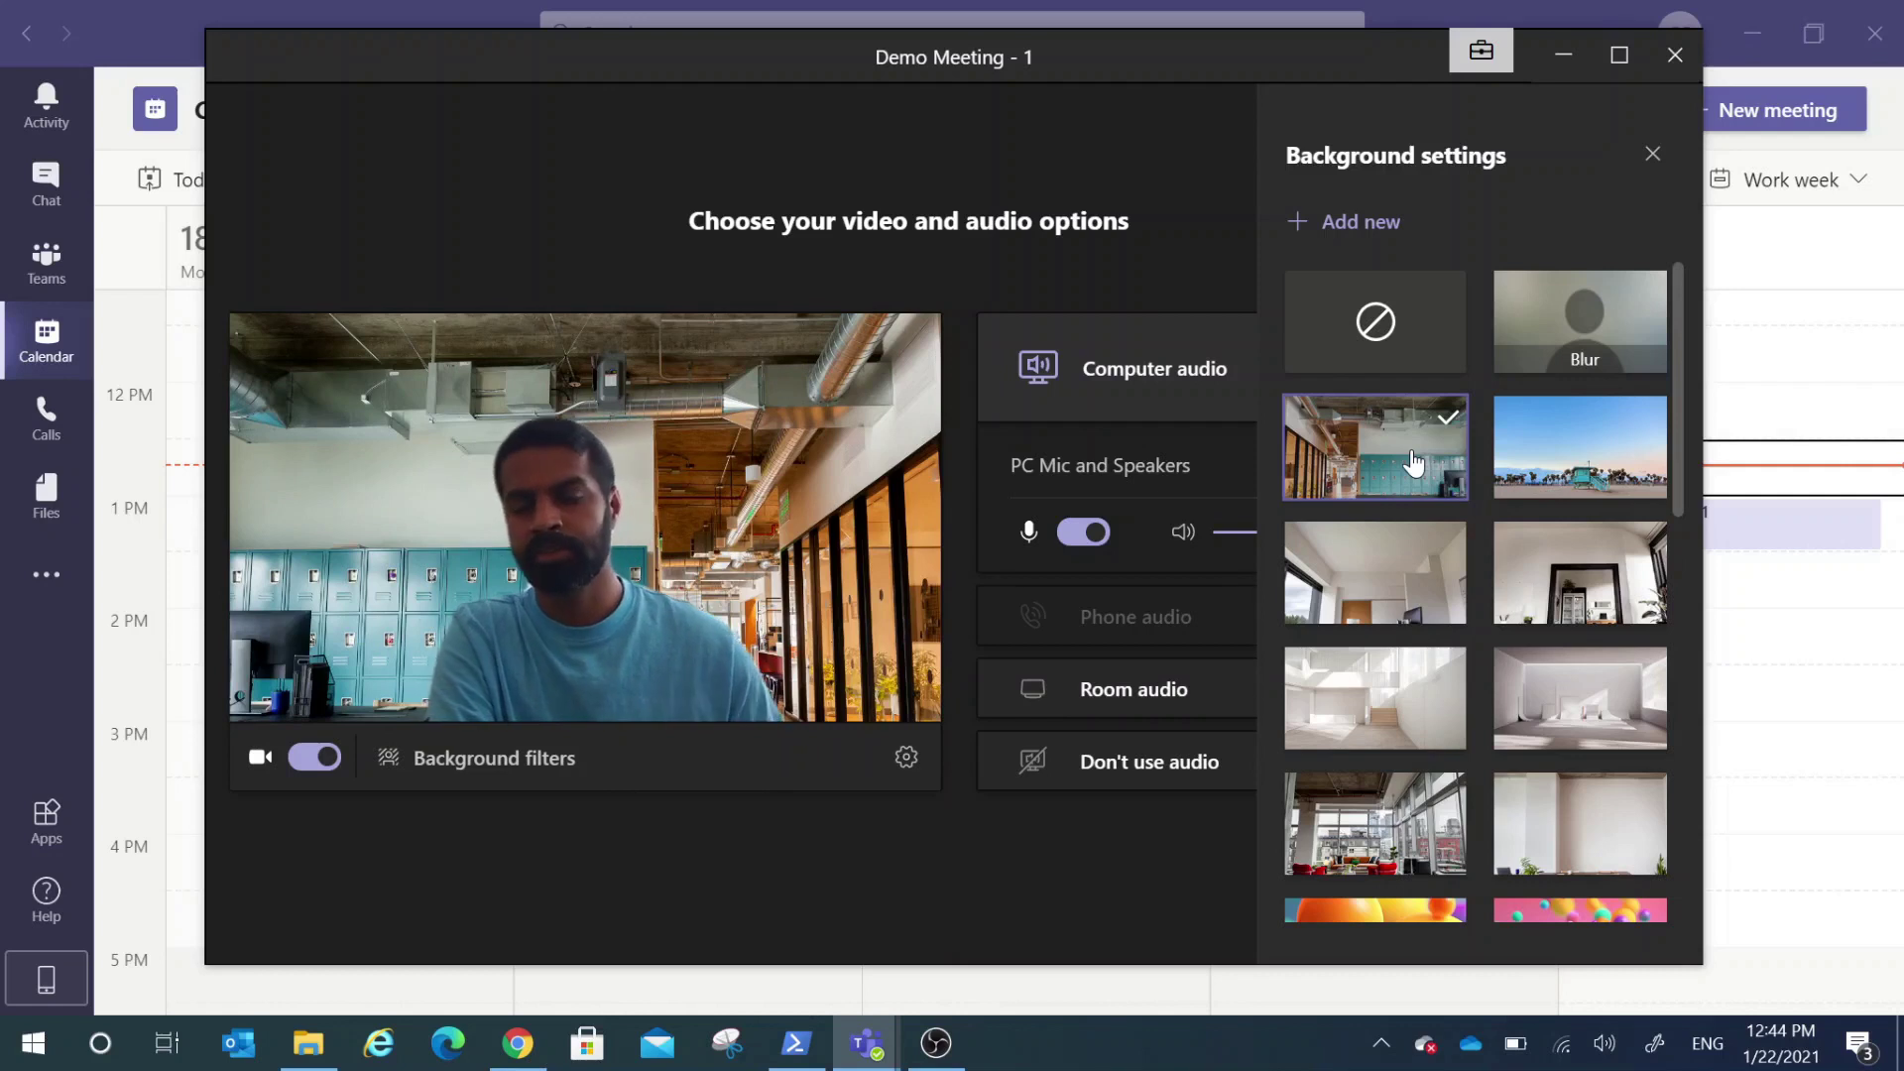
click(1450, 720)
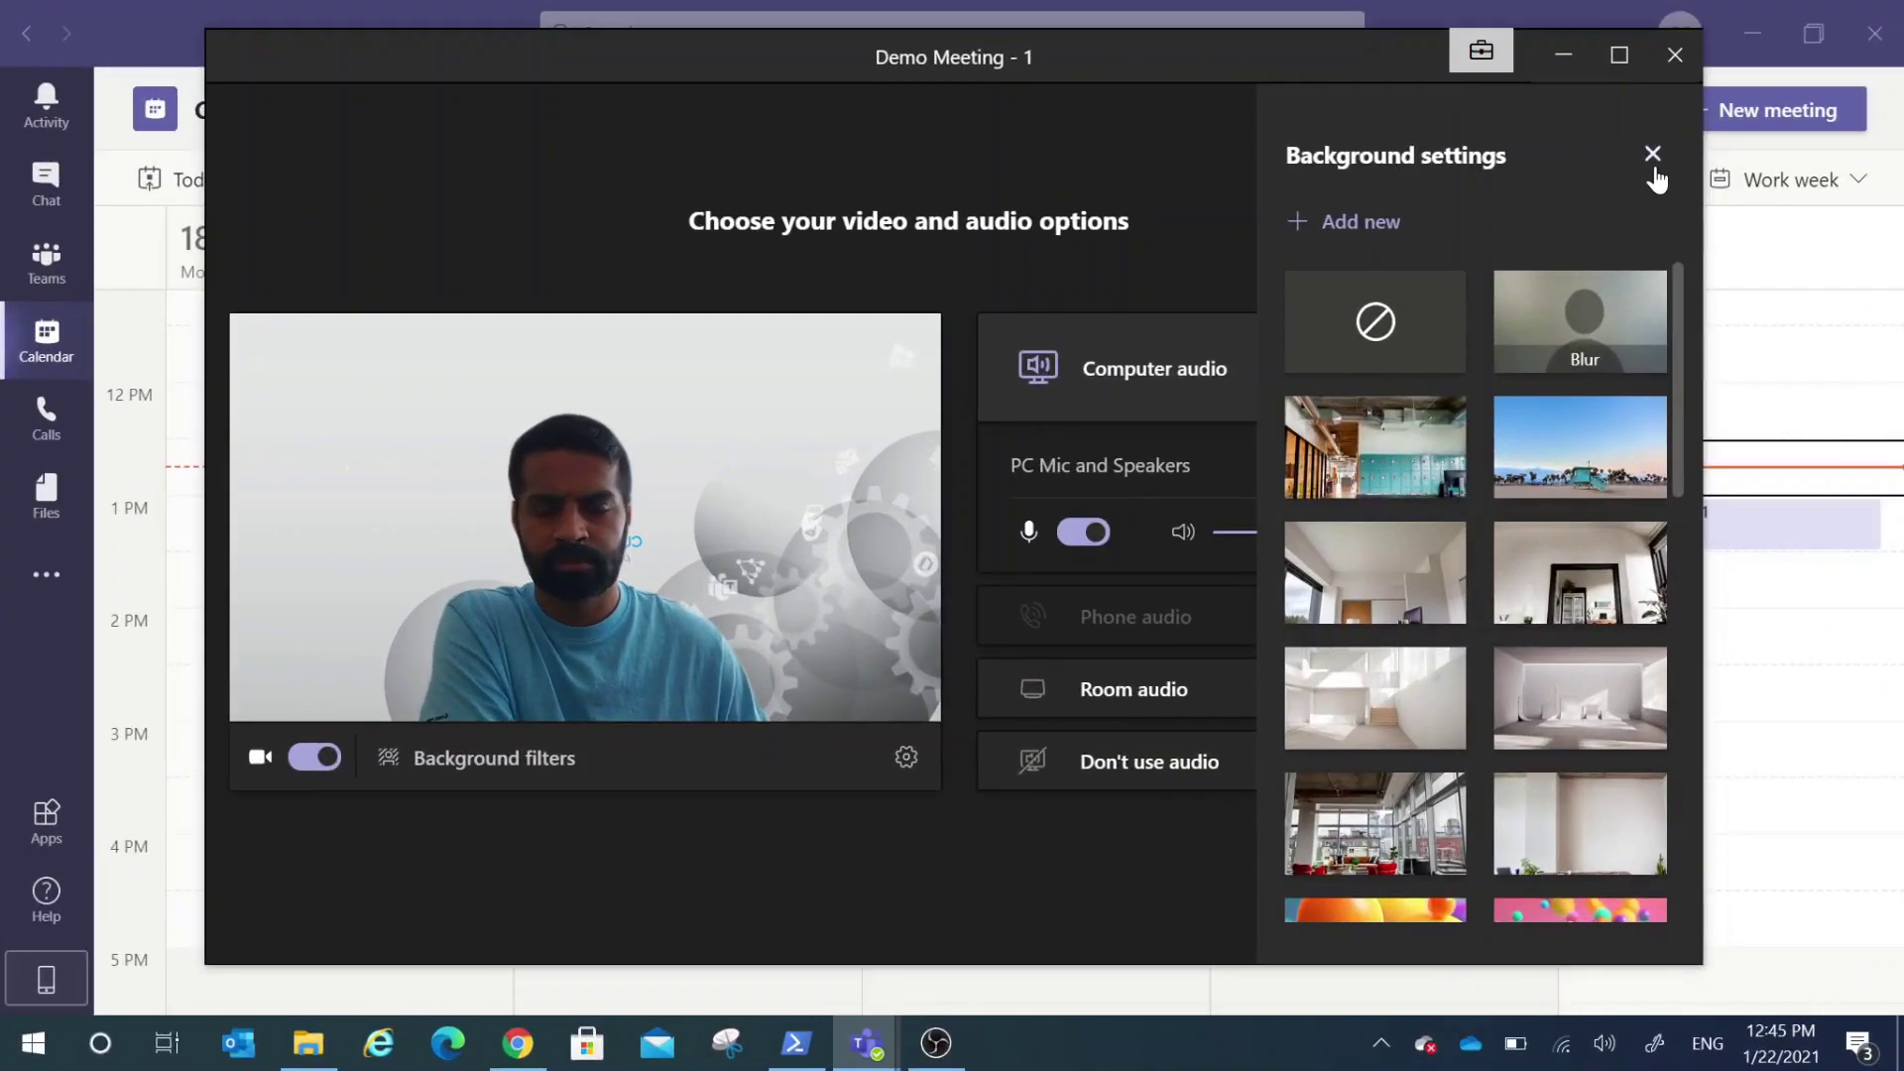
click(1651, 165)
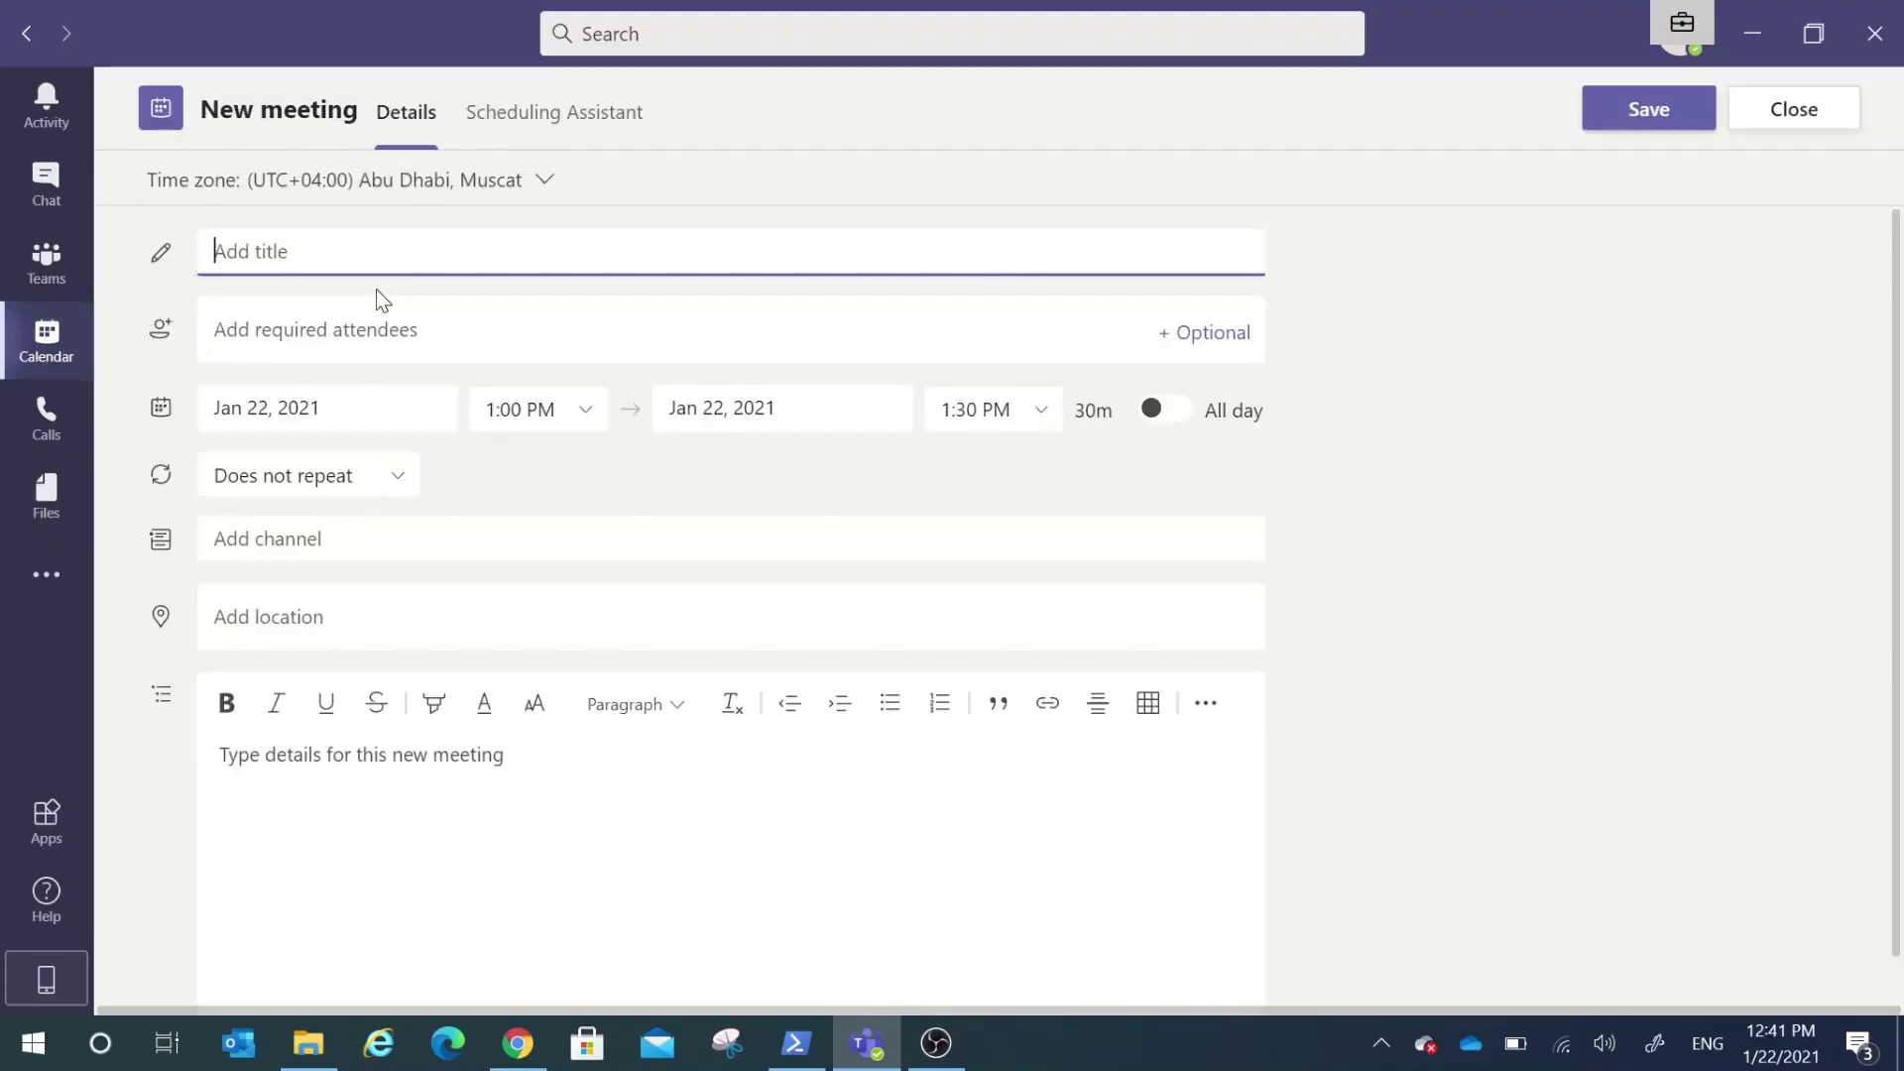
- Title the meeting 'Demo Meeting - 1' and add the suggested person as an attendee
text(Demo Meeting - 1)
click(380, 329)
text(praveen)
click(407, 421)
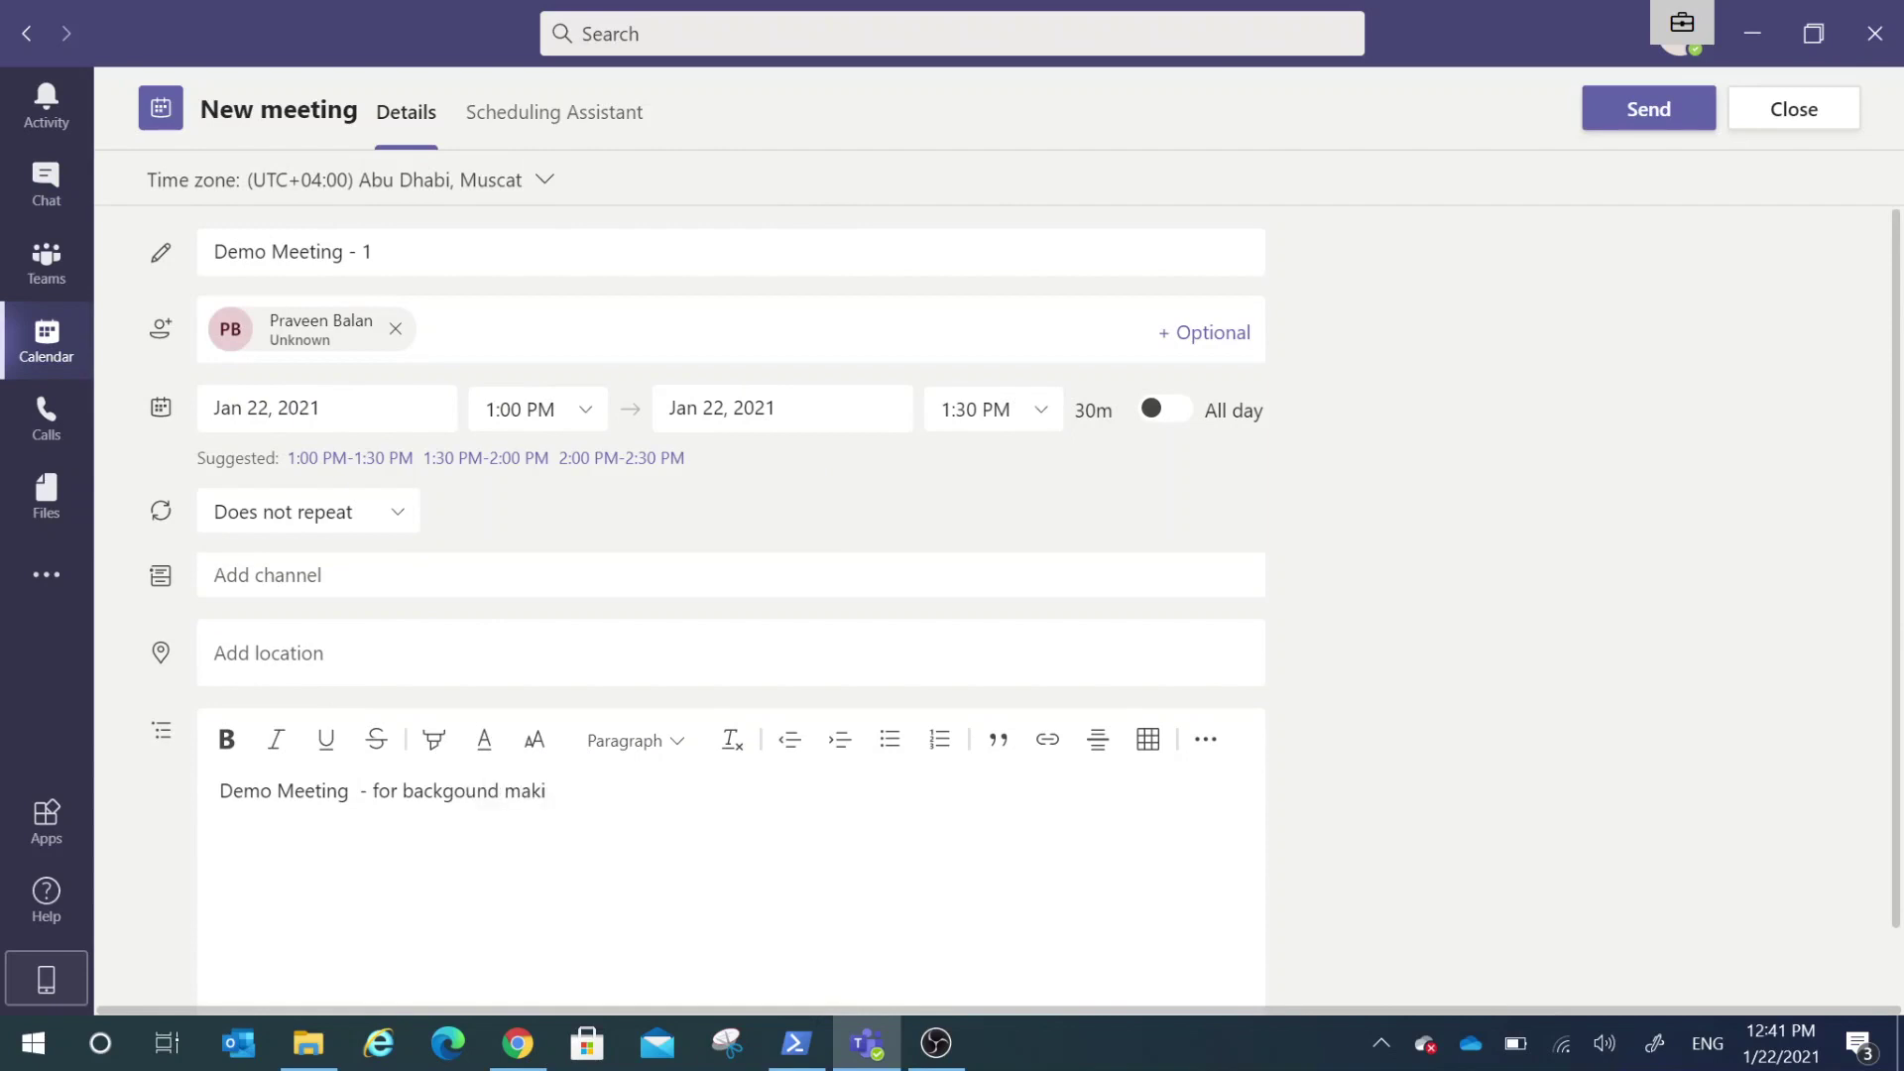
- Correct 'backgound' to 'background', send the invitation, and join the meeting from Calendar
right_click(451, 790)
click(495, 816)
click(1662, 132)
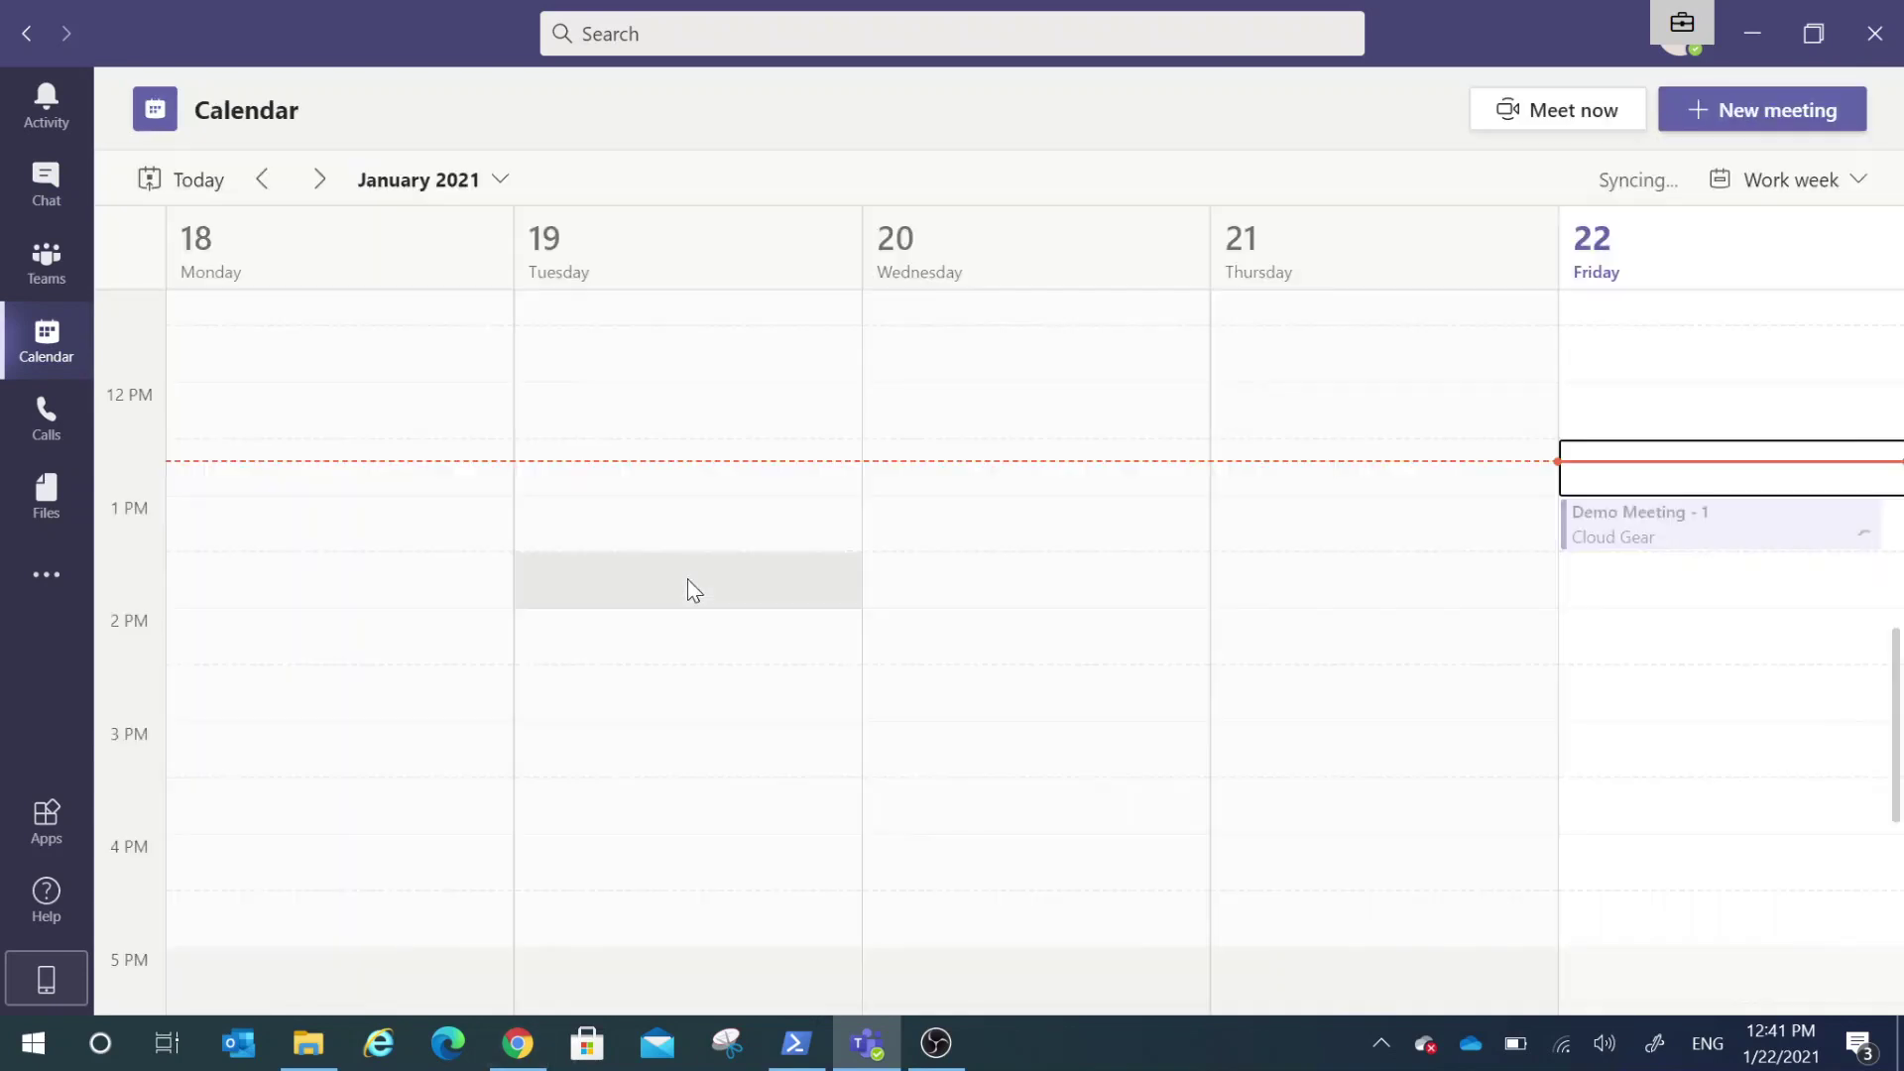
click(1699, 536)
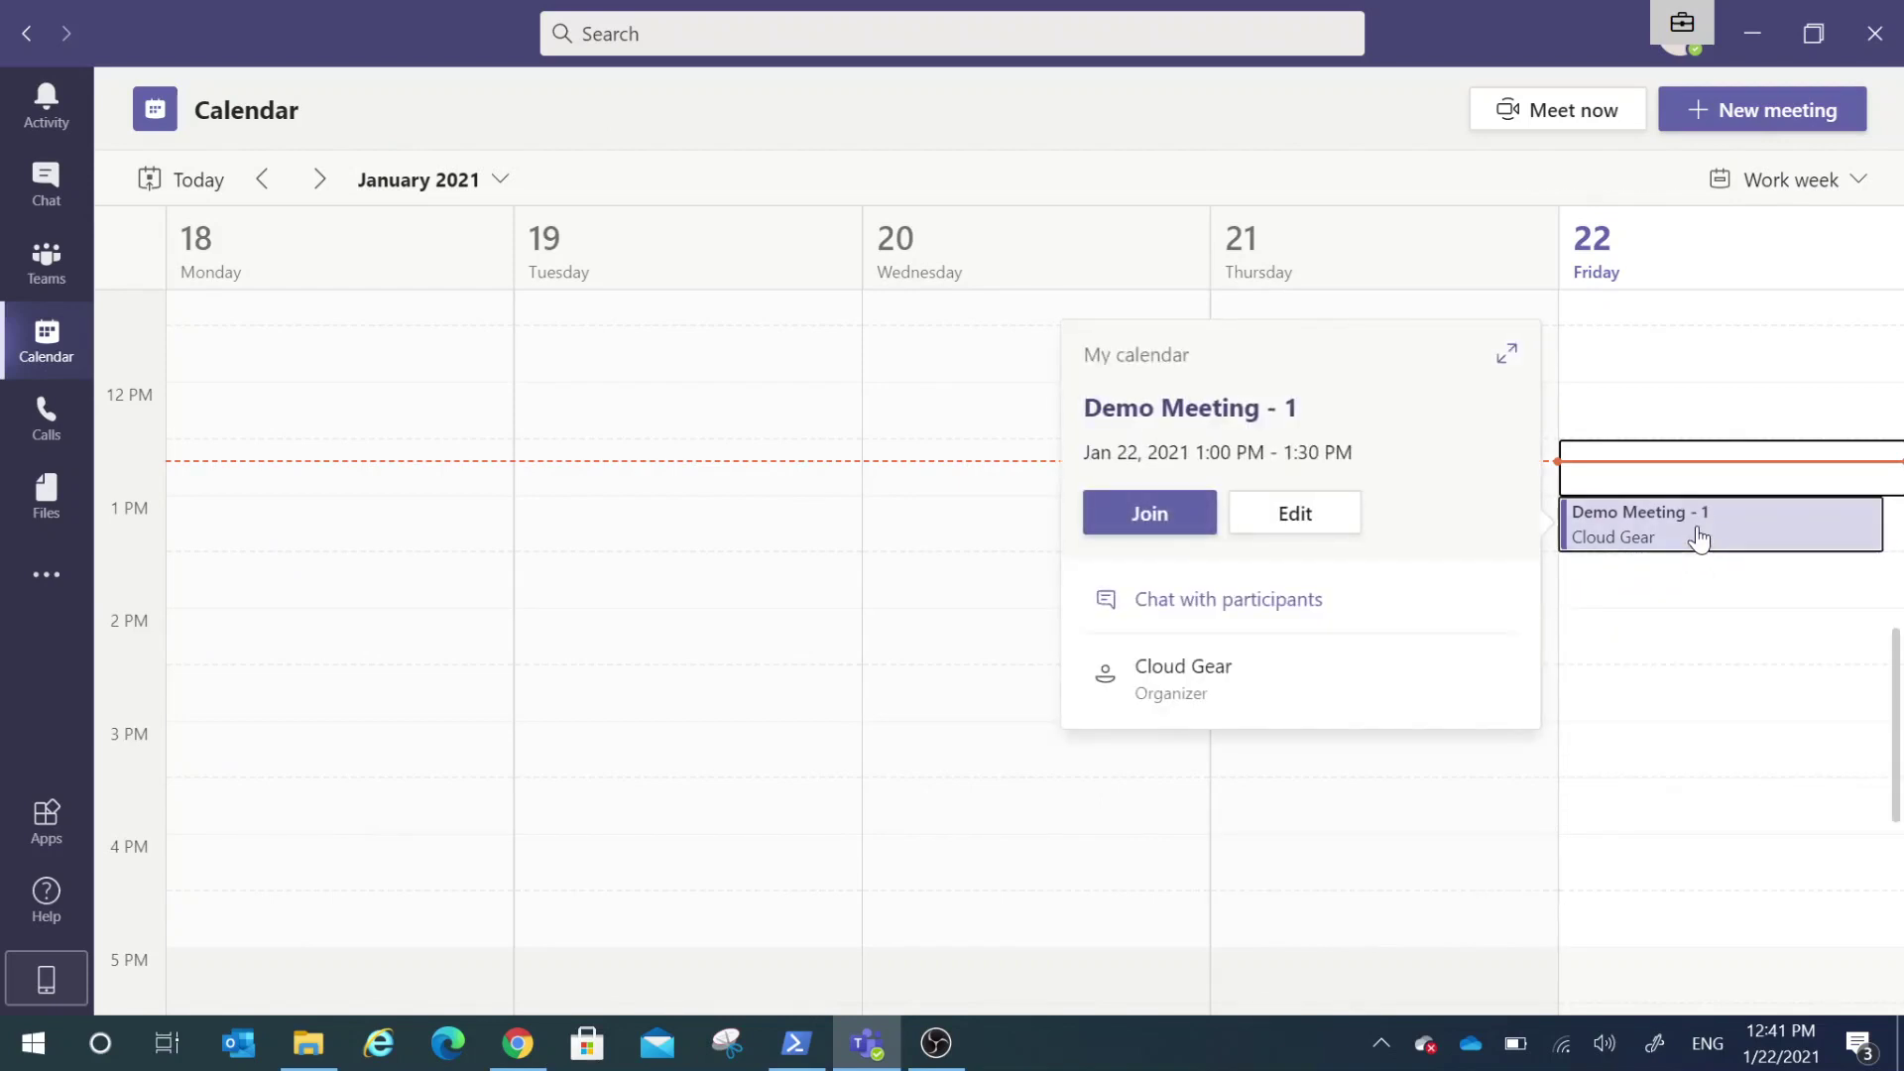
click(1152, 515)
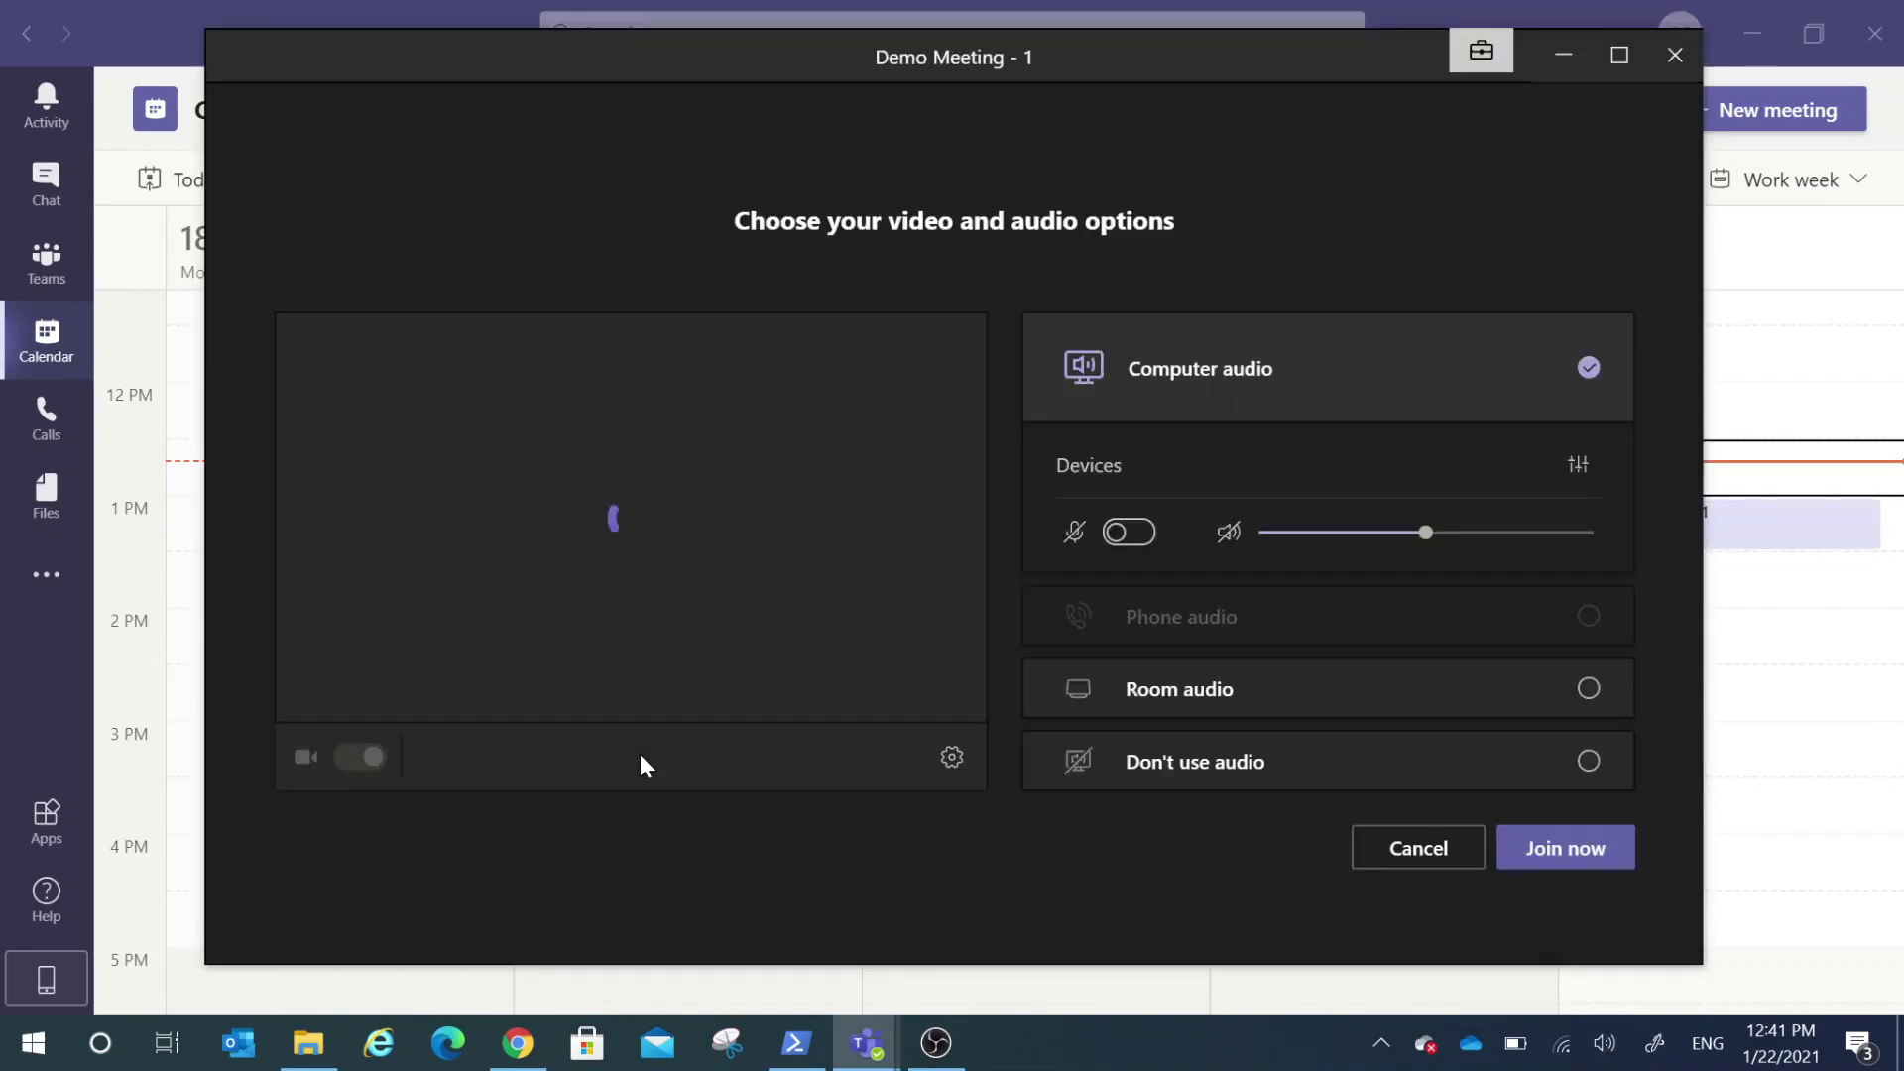
- Turn the camera on in the pre-join screen and open Background filters
click(351, 755)
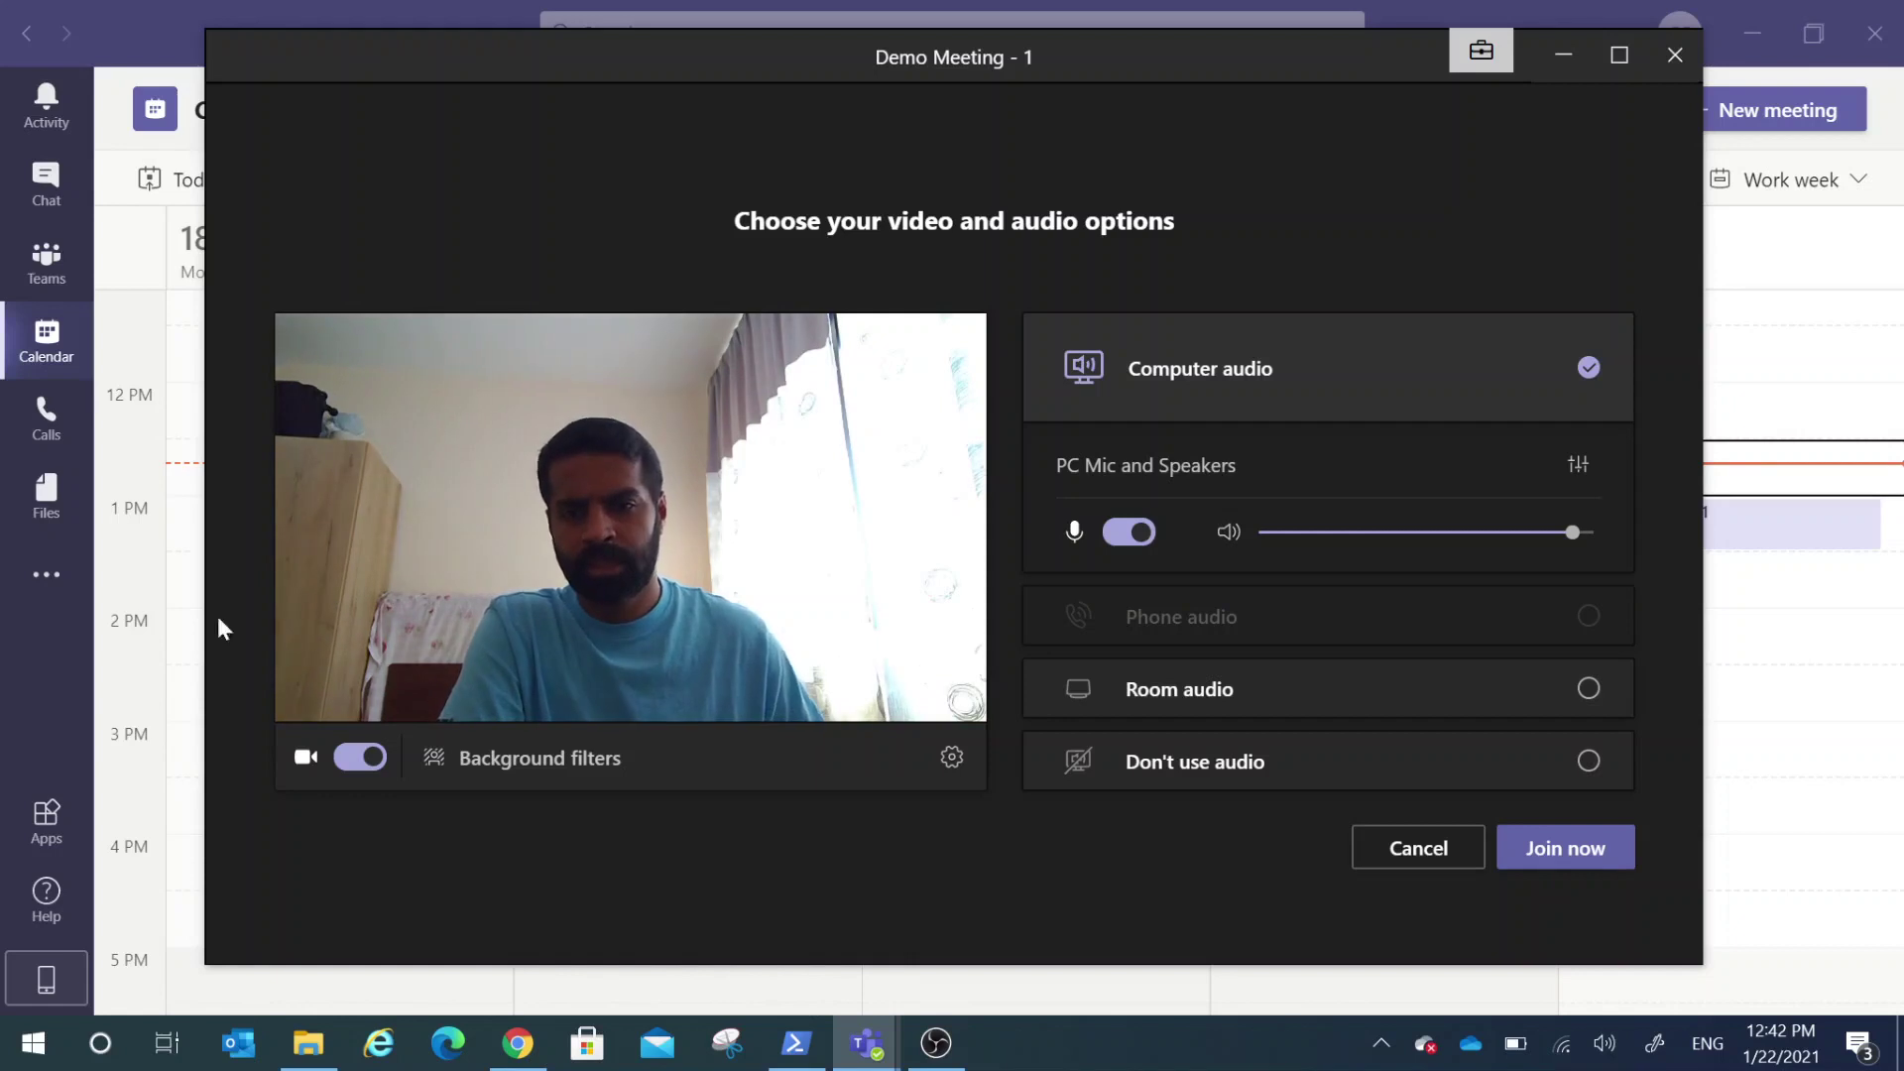
click(439, 769)
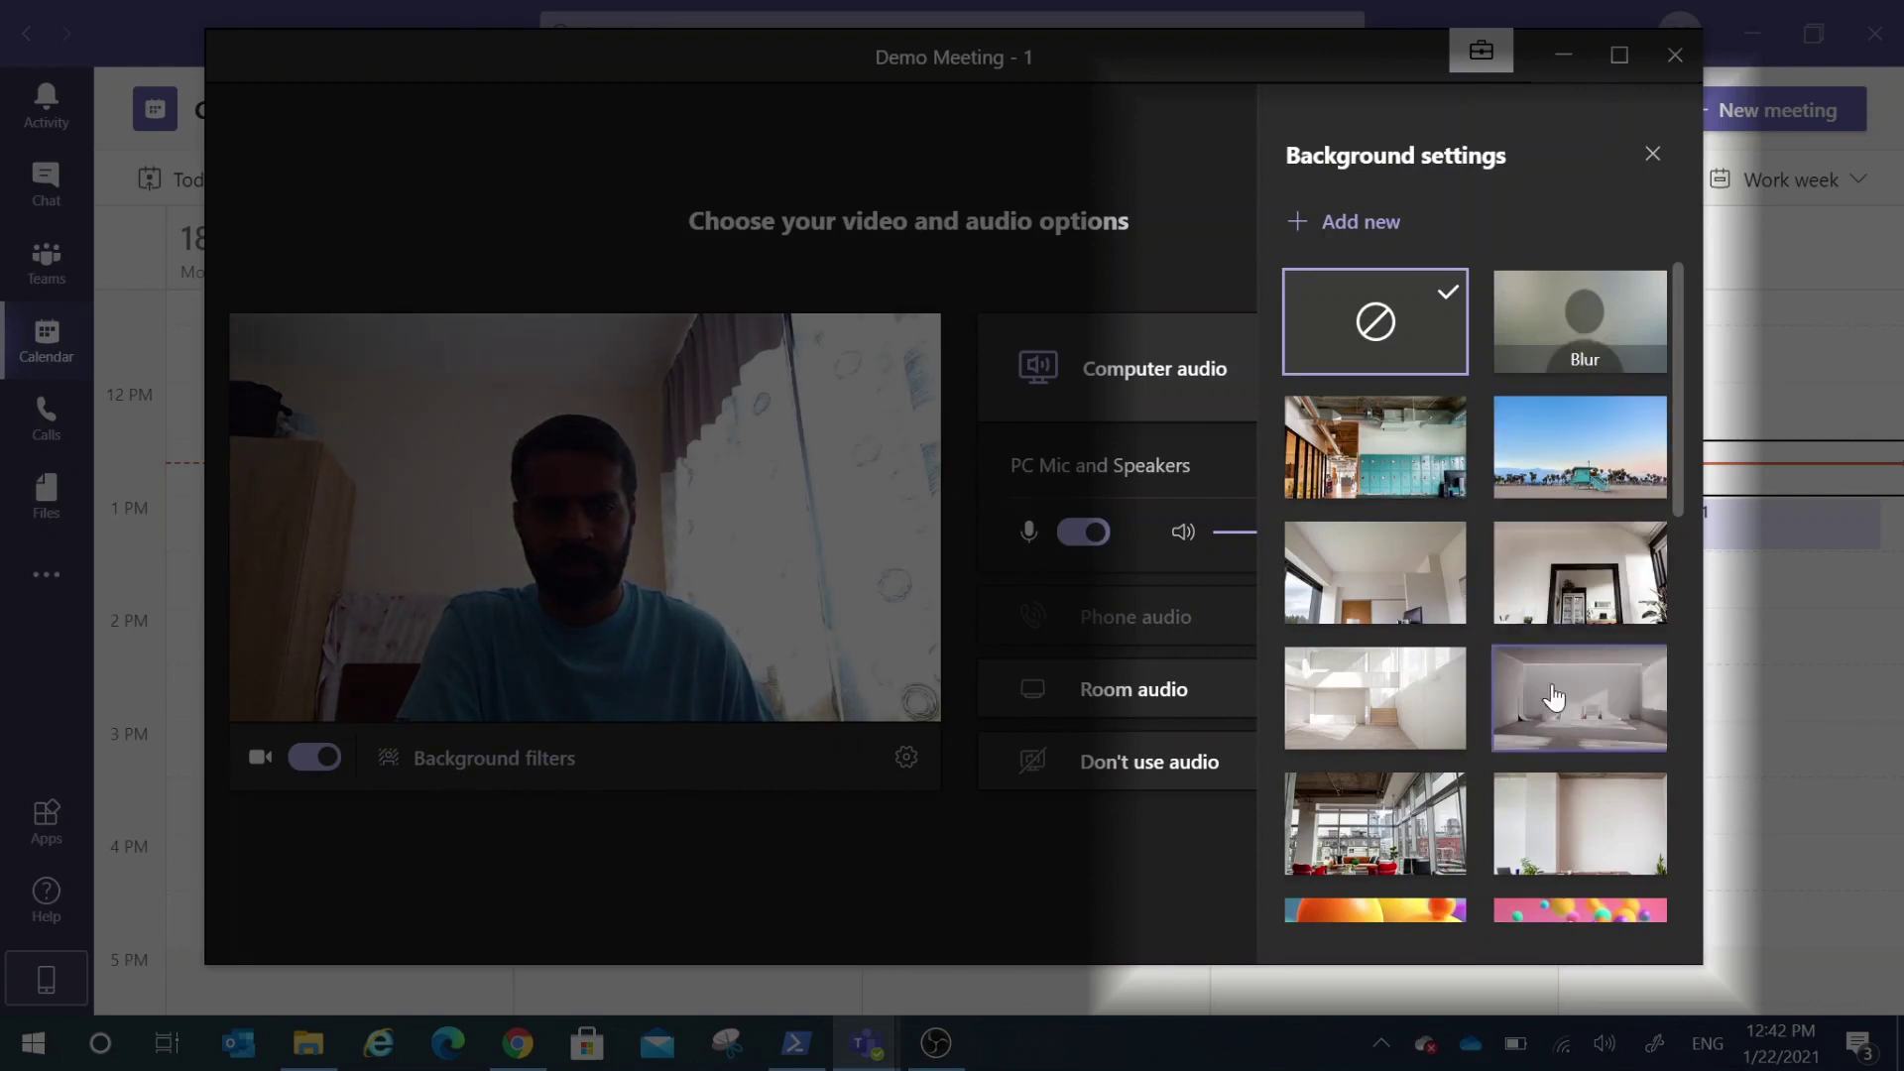
- Try blur, beach and office backgrounds, finishing on the bright white room
click(1595, 327)
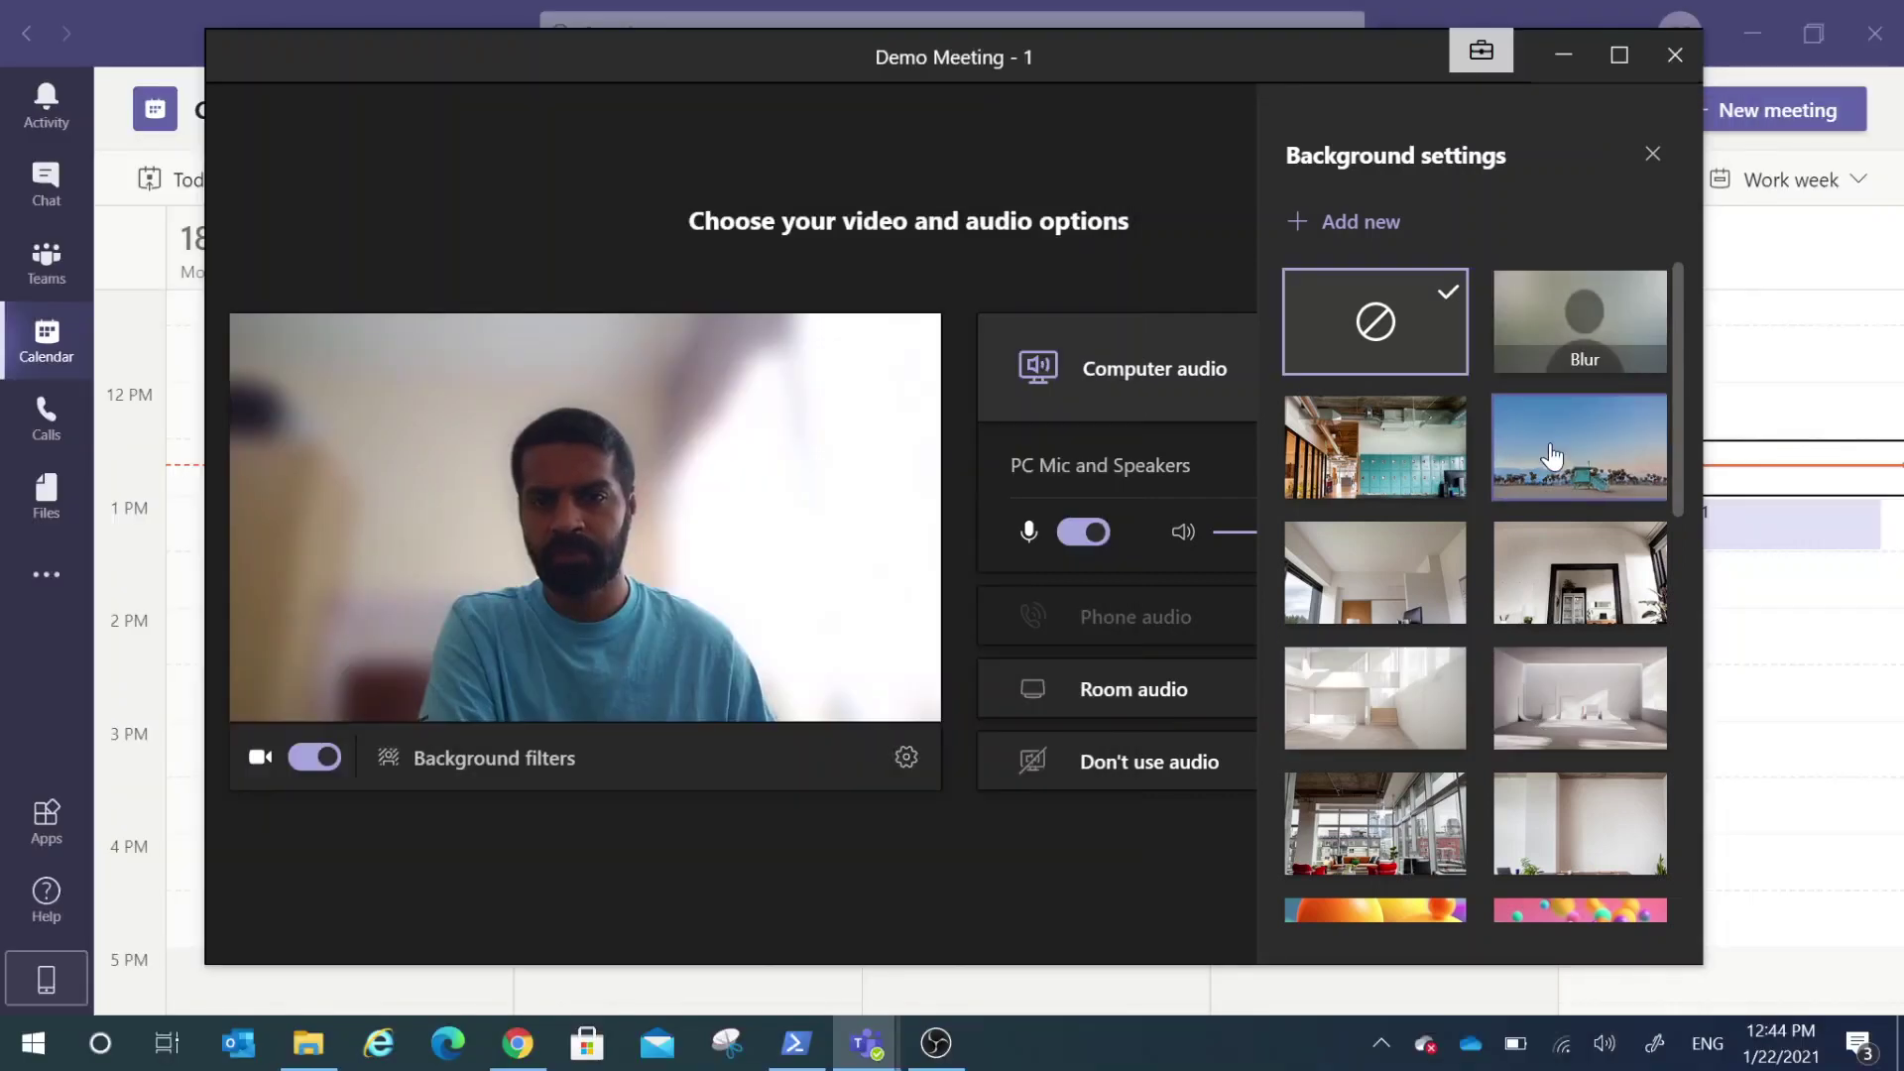
click(1560, 463)
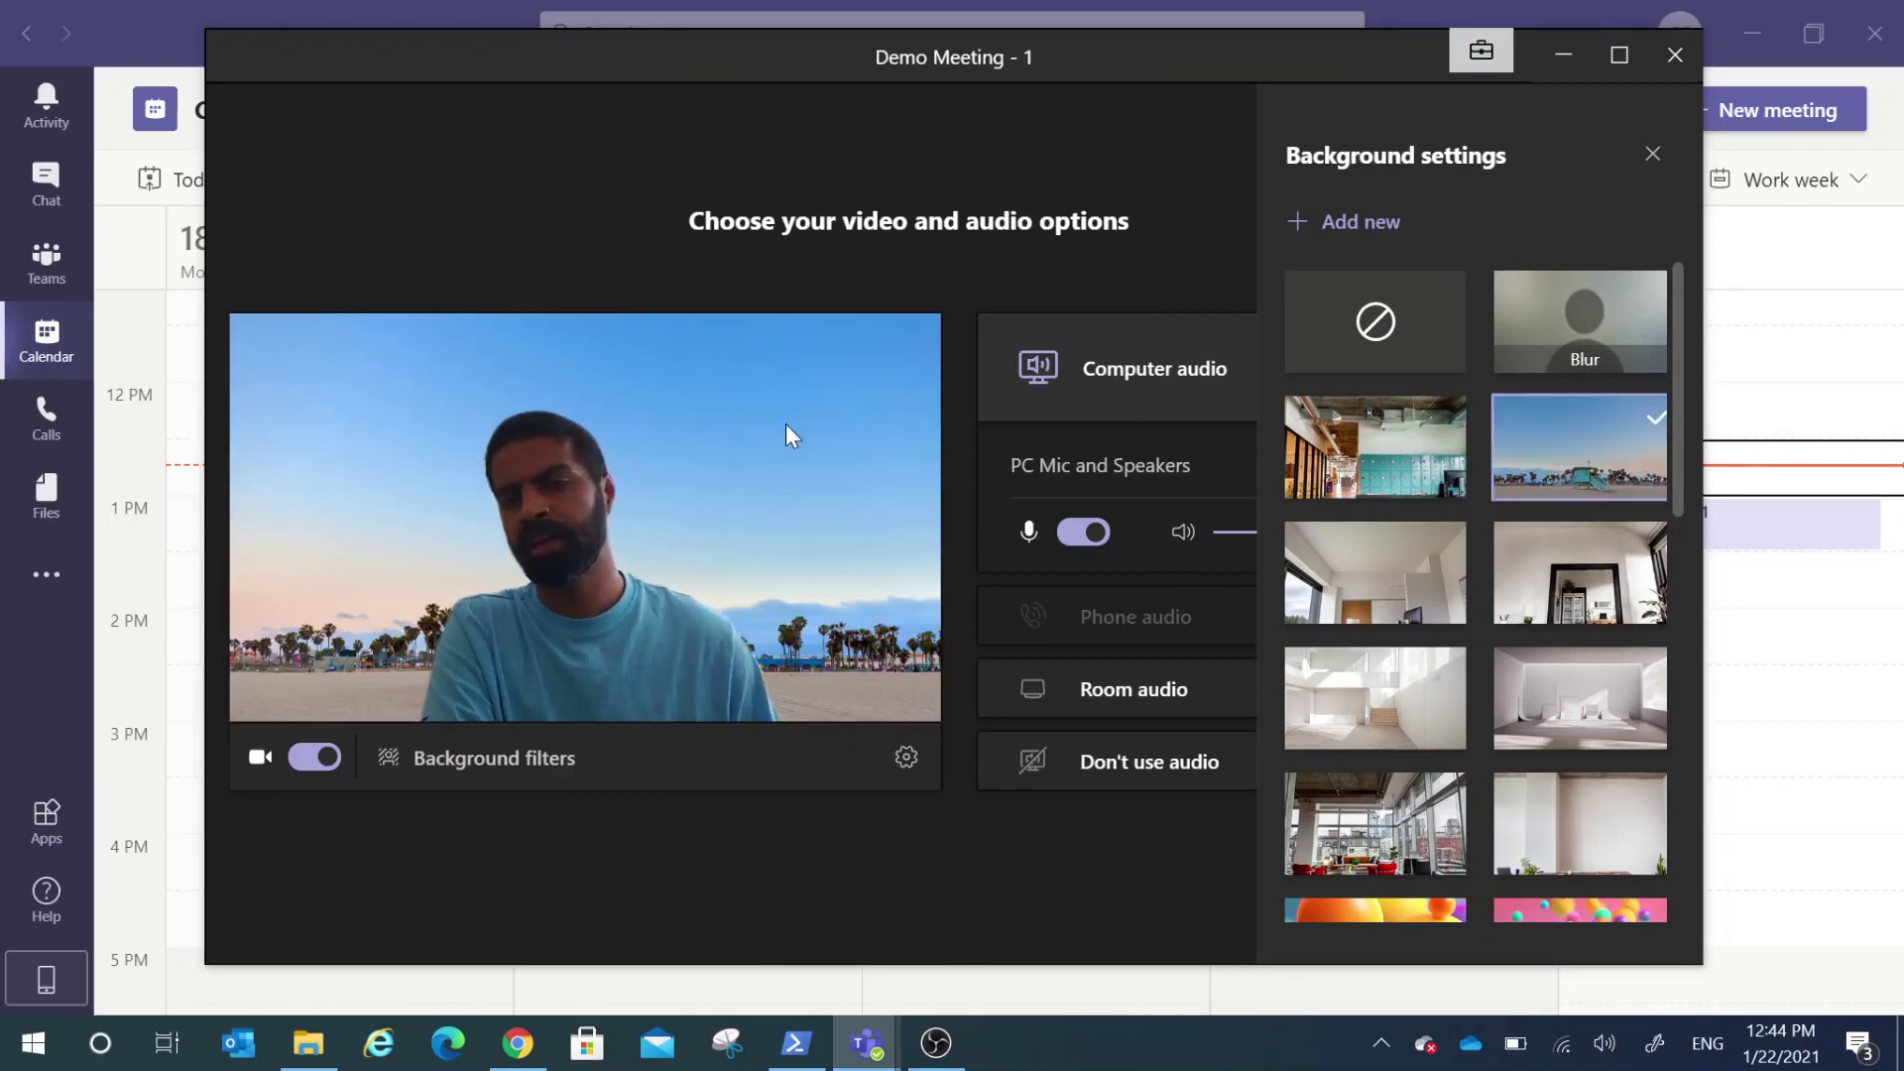
click(1413, 462)
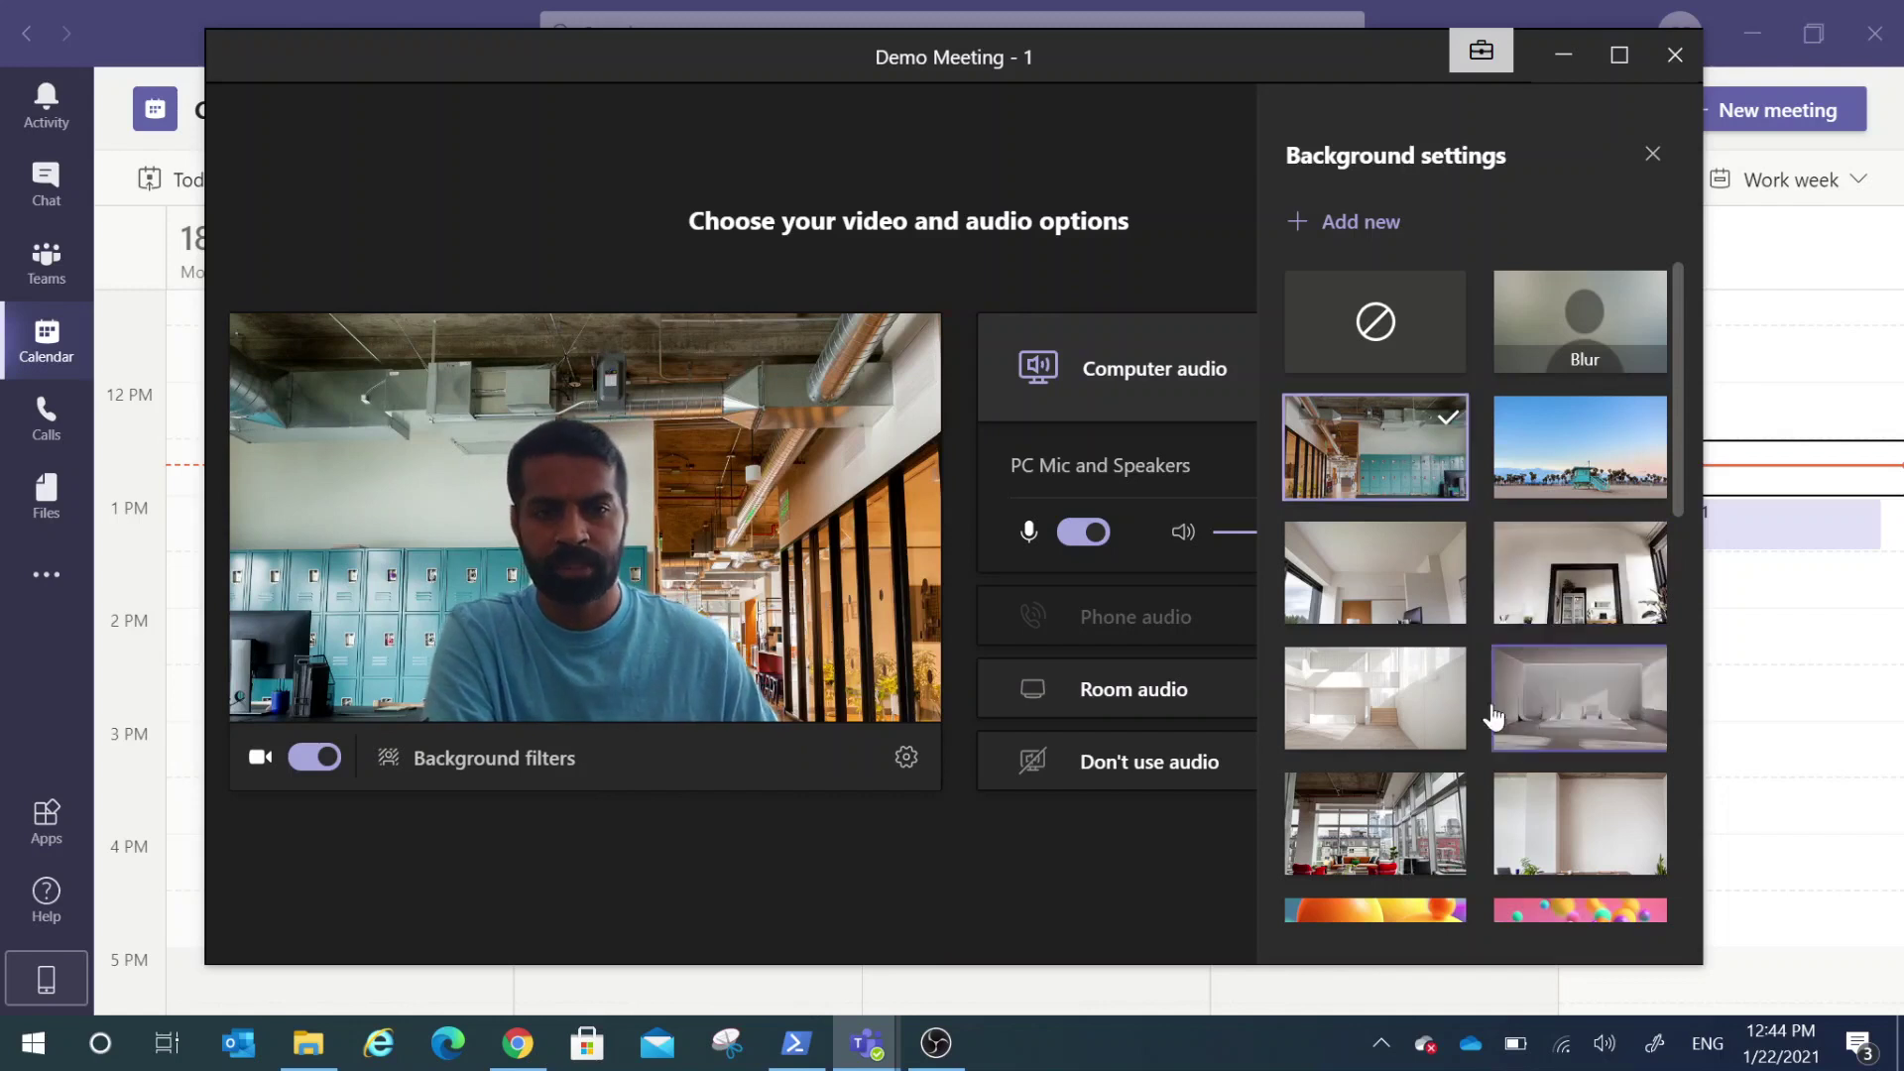
click(1451, 720)
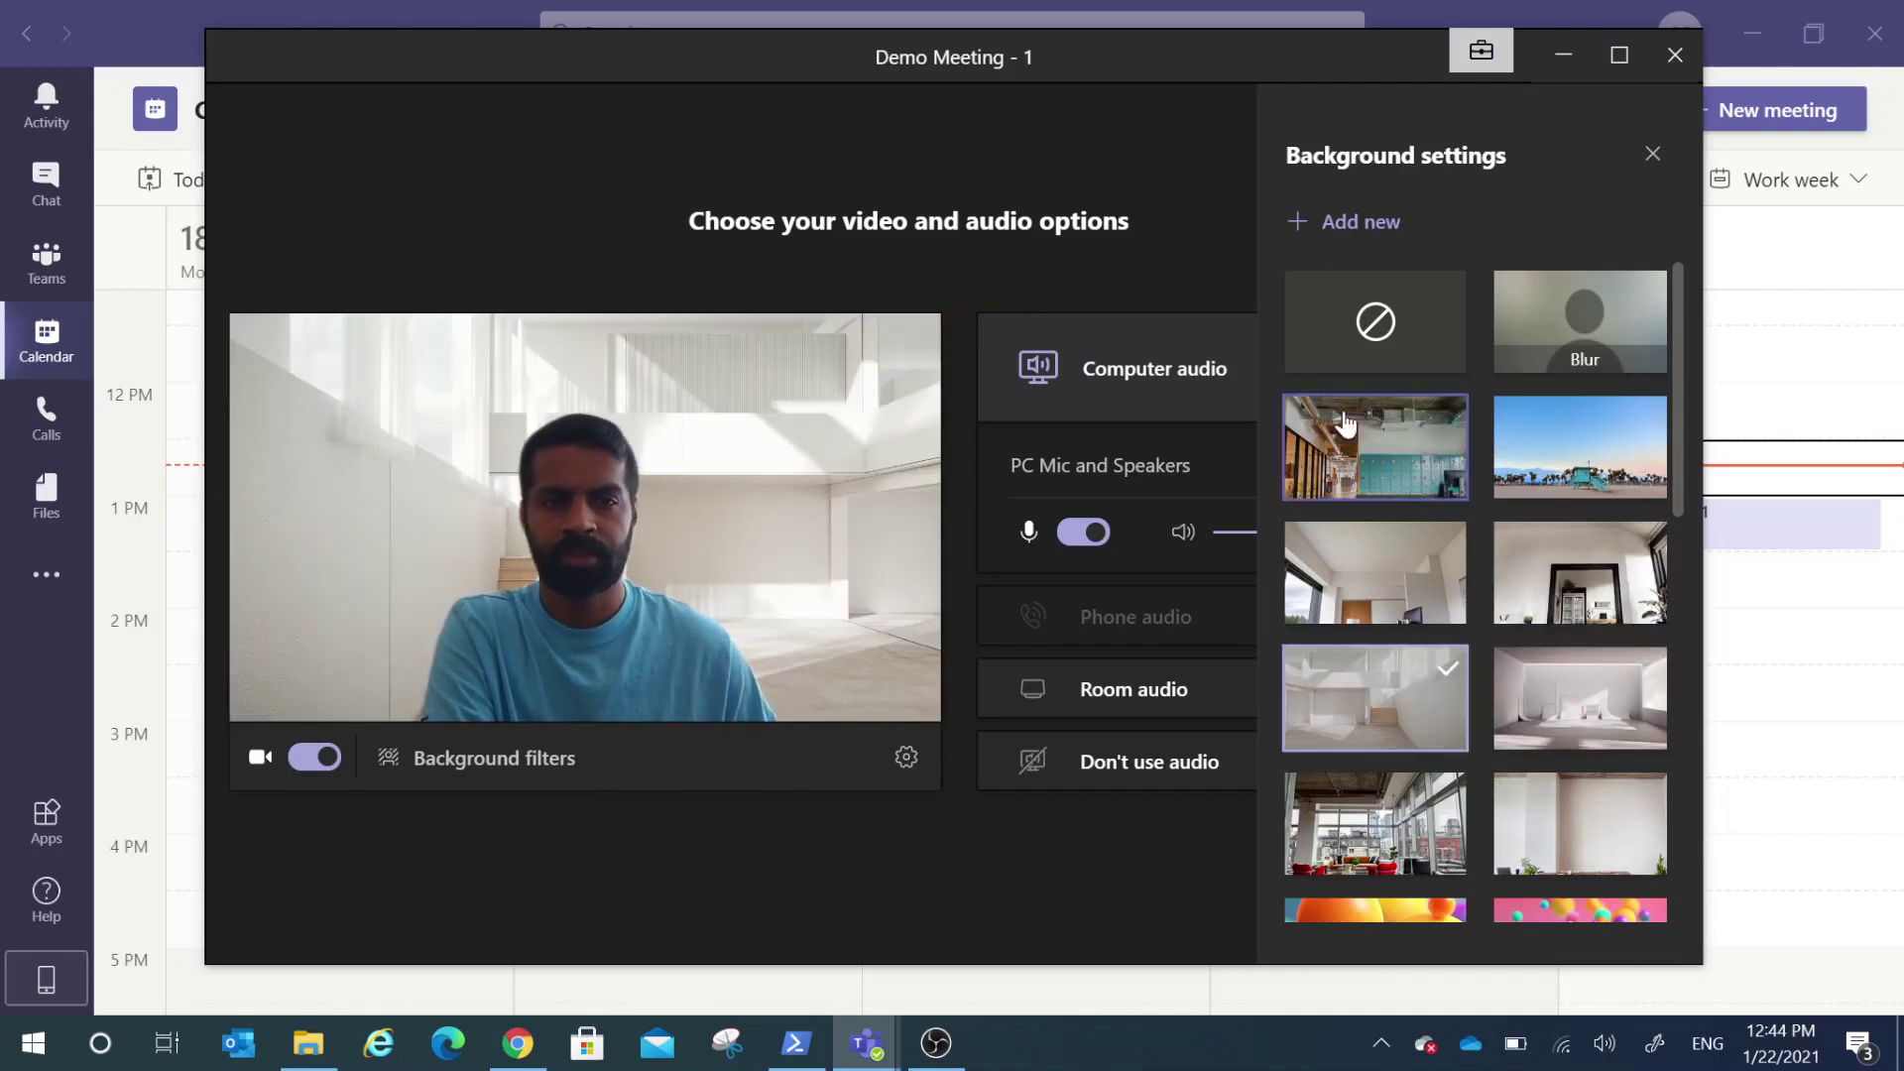
- Upload Youtube-cover-1-01 from CloudGear Drive > Logo Imanges as a background, then join the meeting
click(1385, 236)
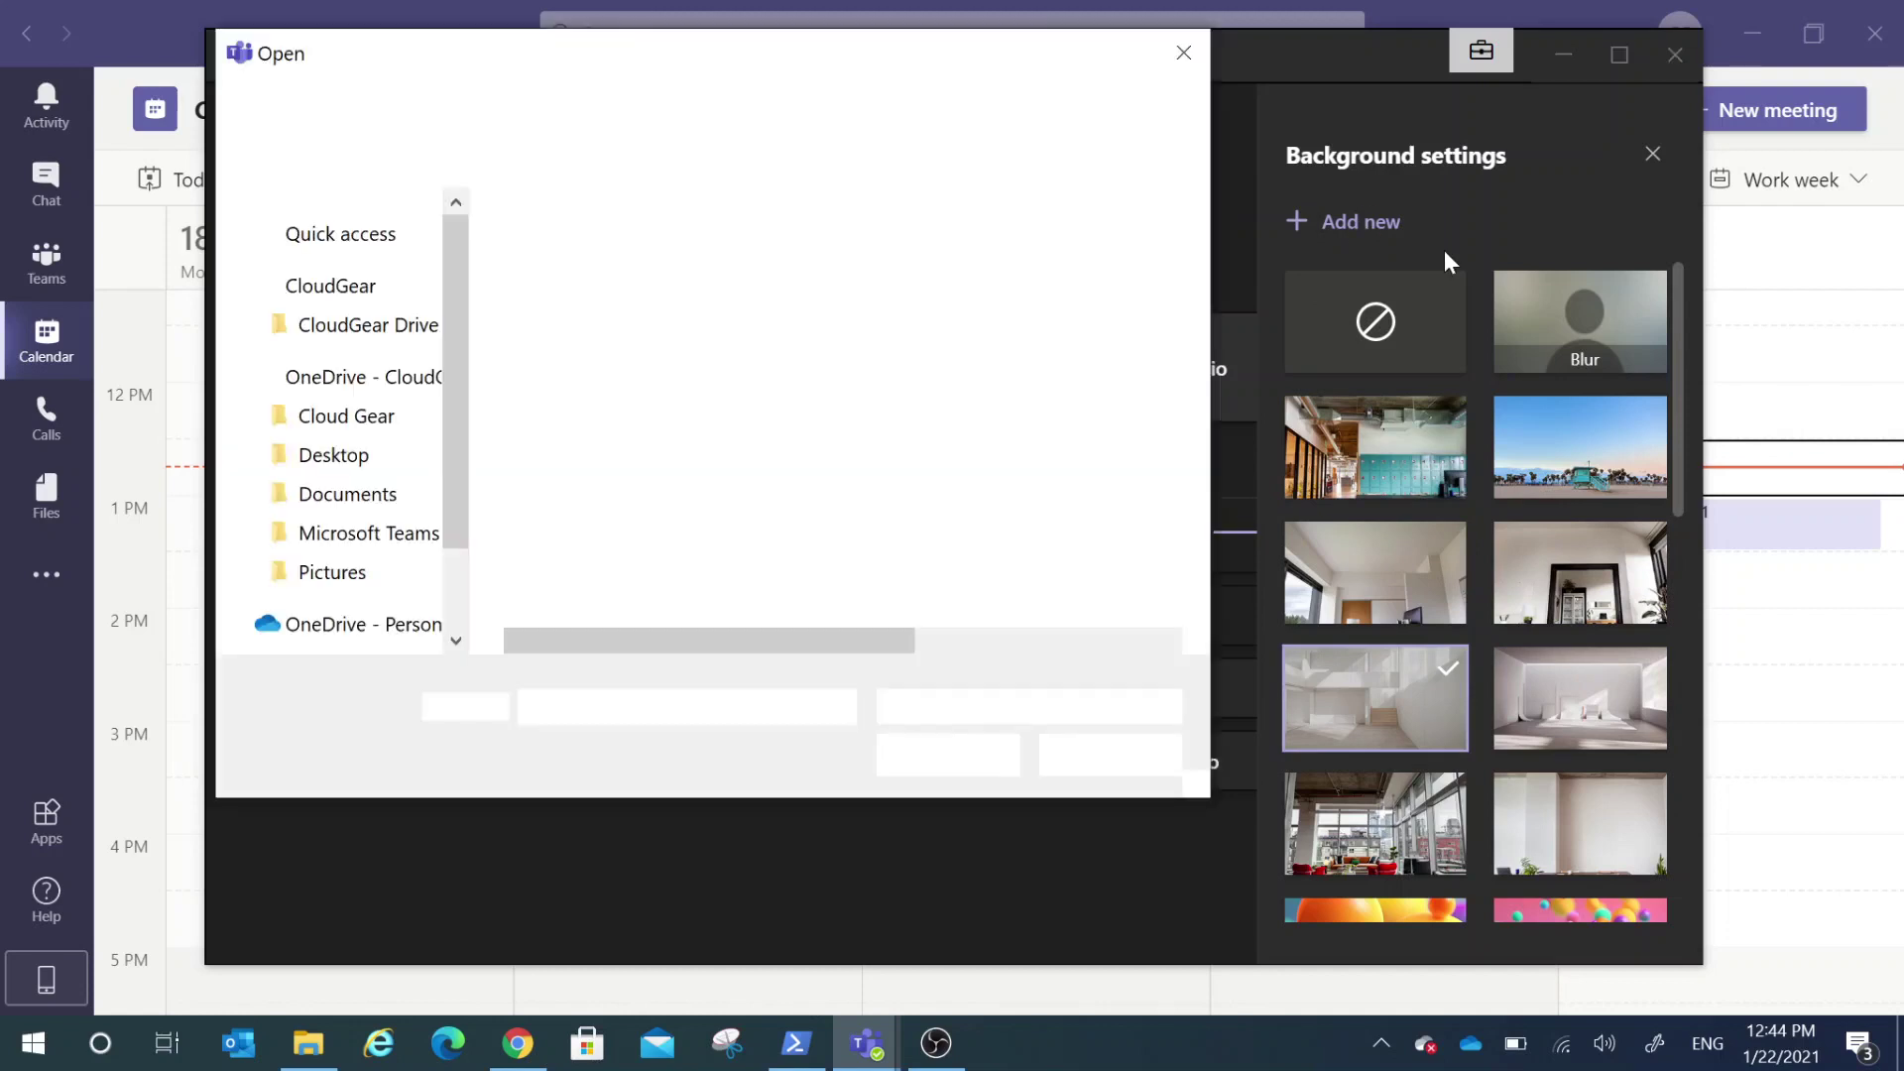
click(368, 261)
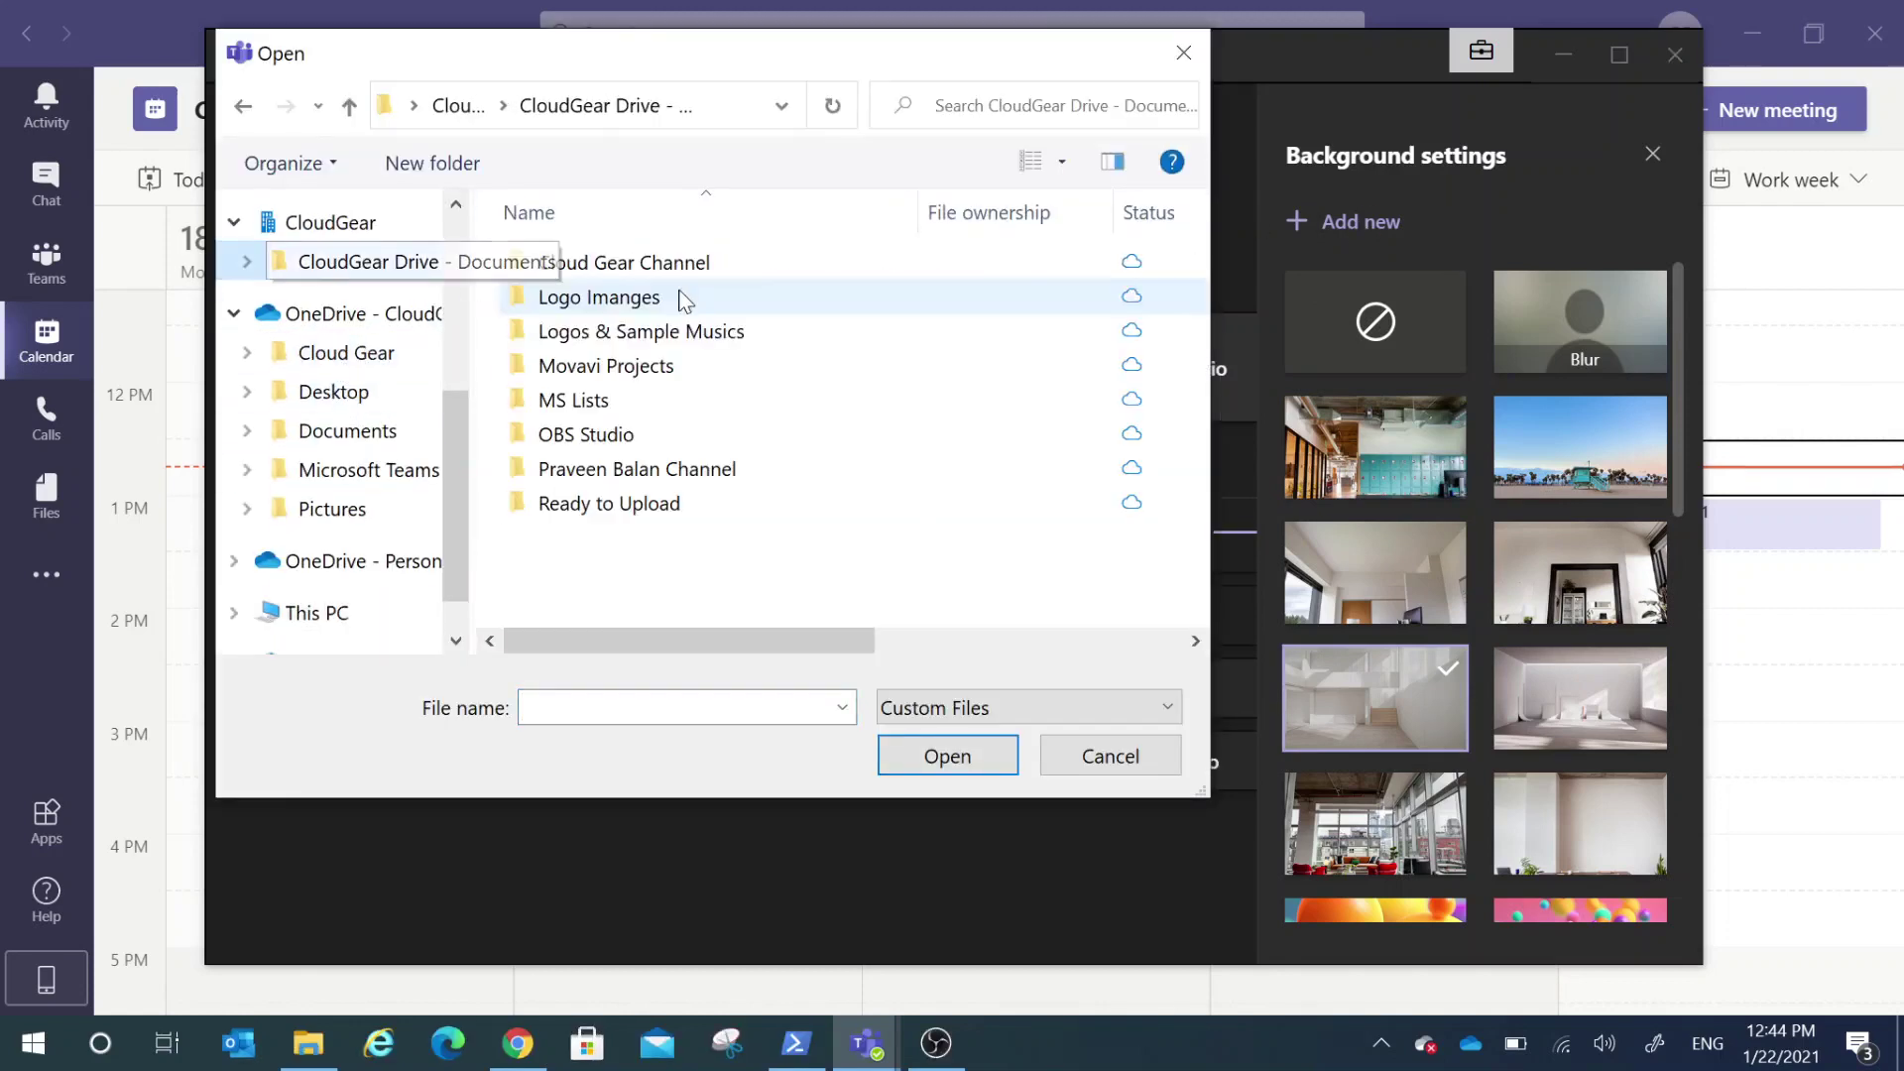
click(600, 297)
double_click(599, 298)
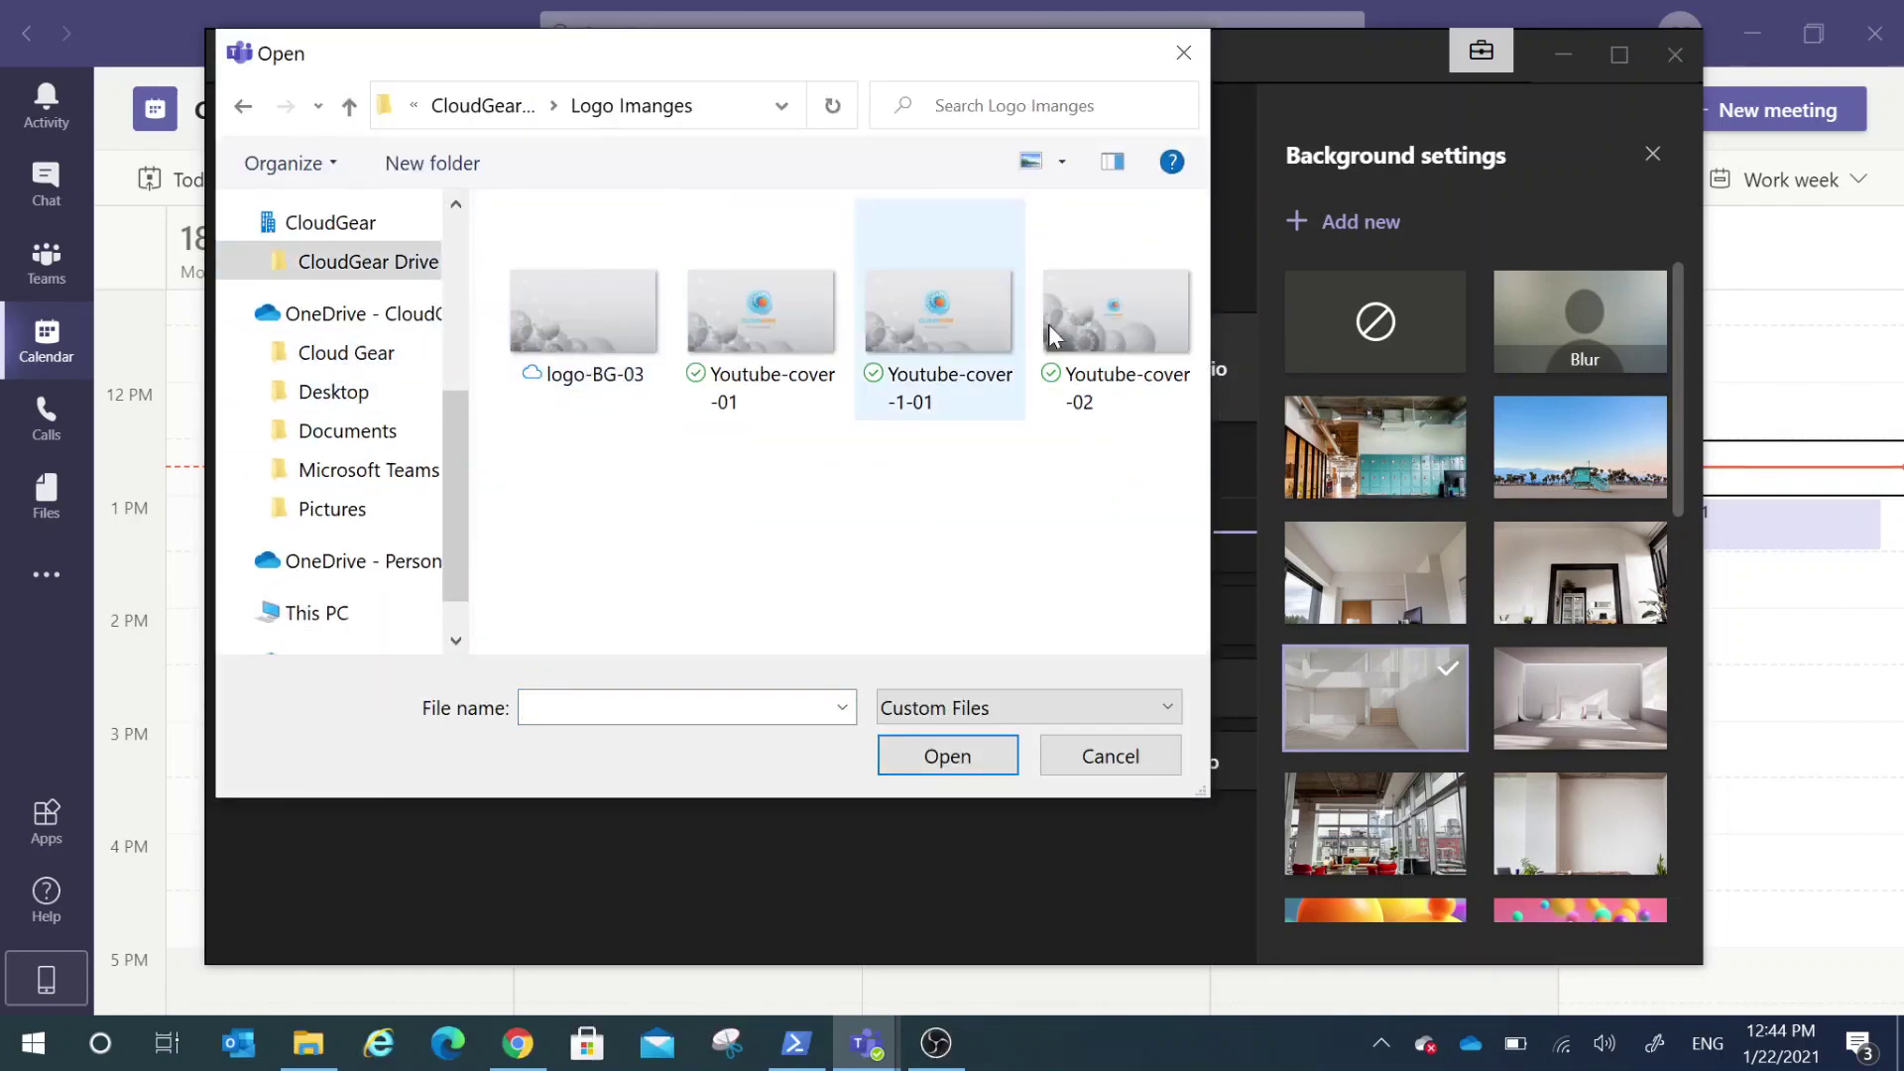
click(940, 319)
click(982, 755)
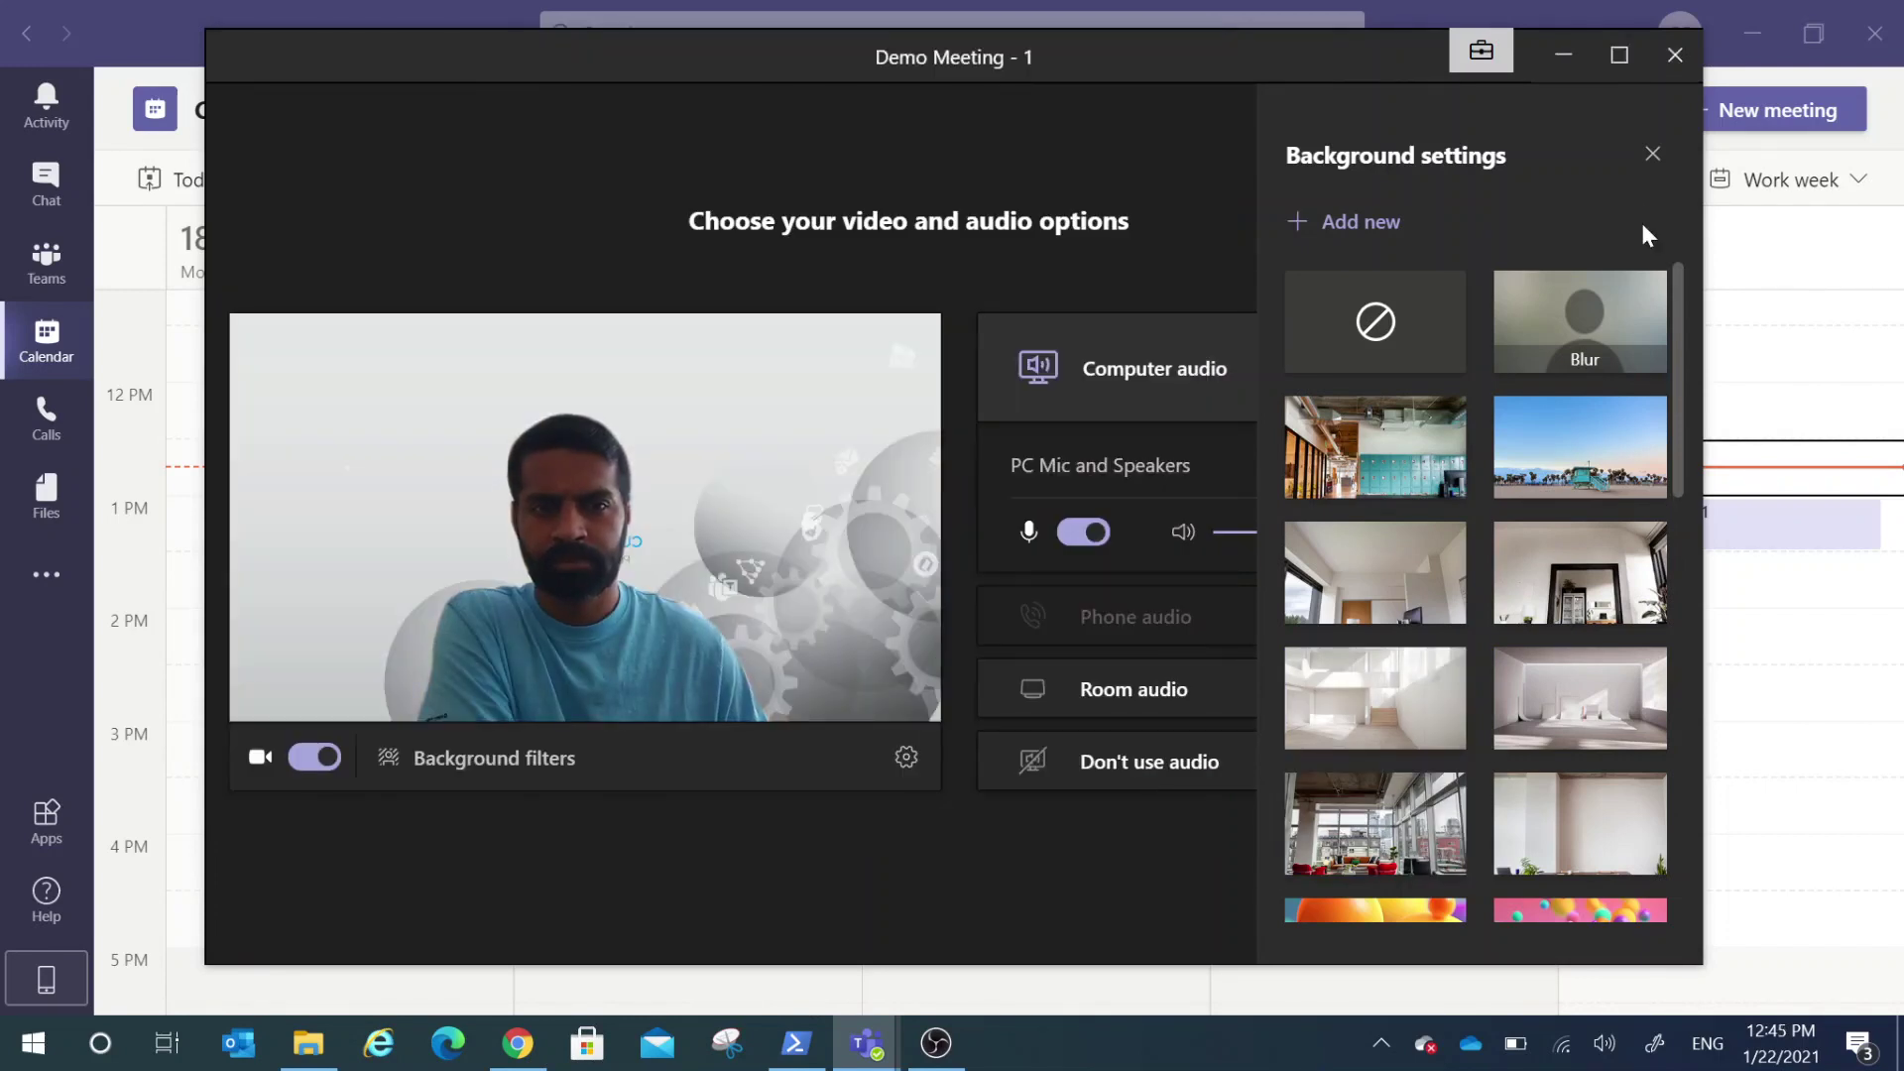
key(Escape)
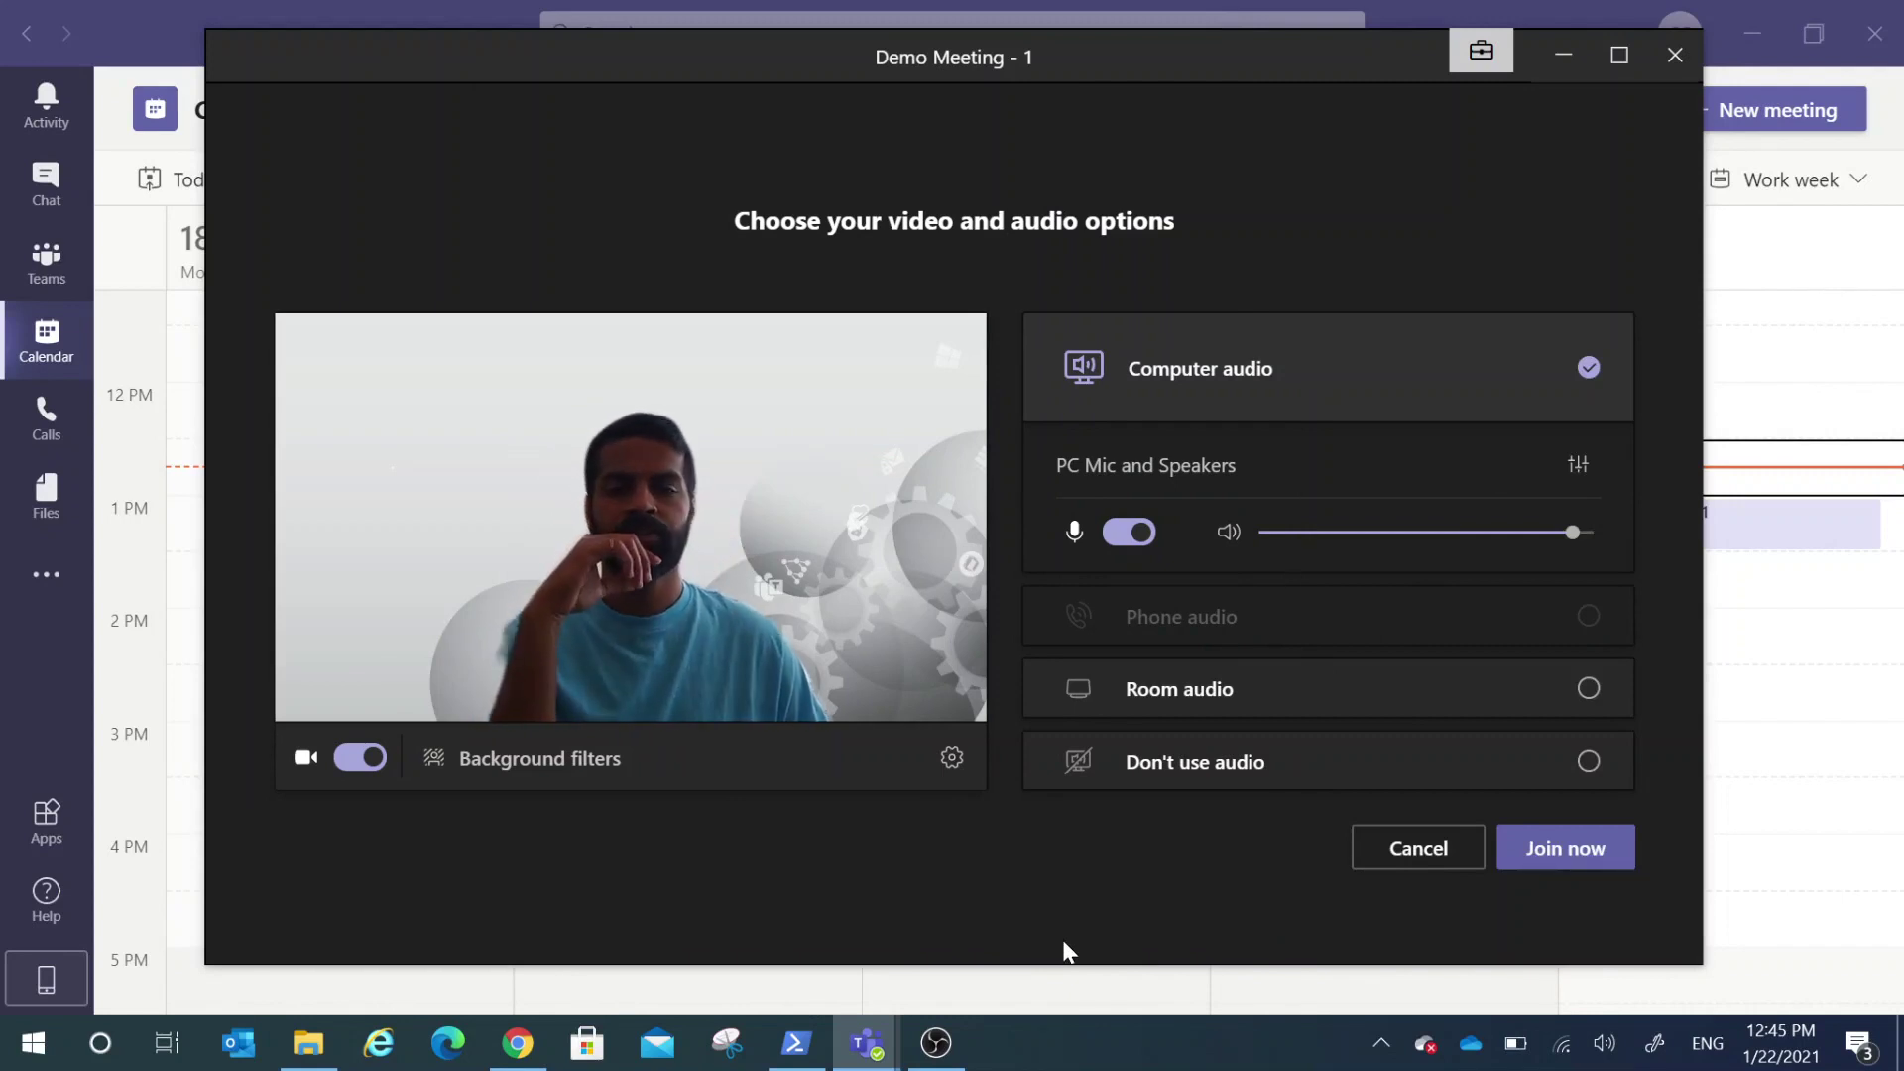
click(1565, 848)
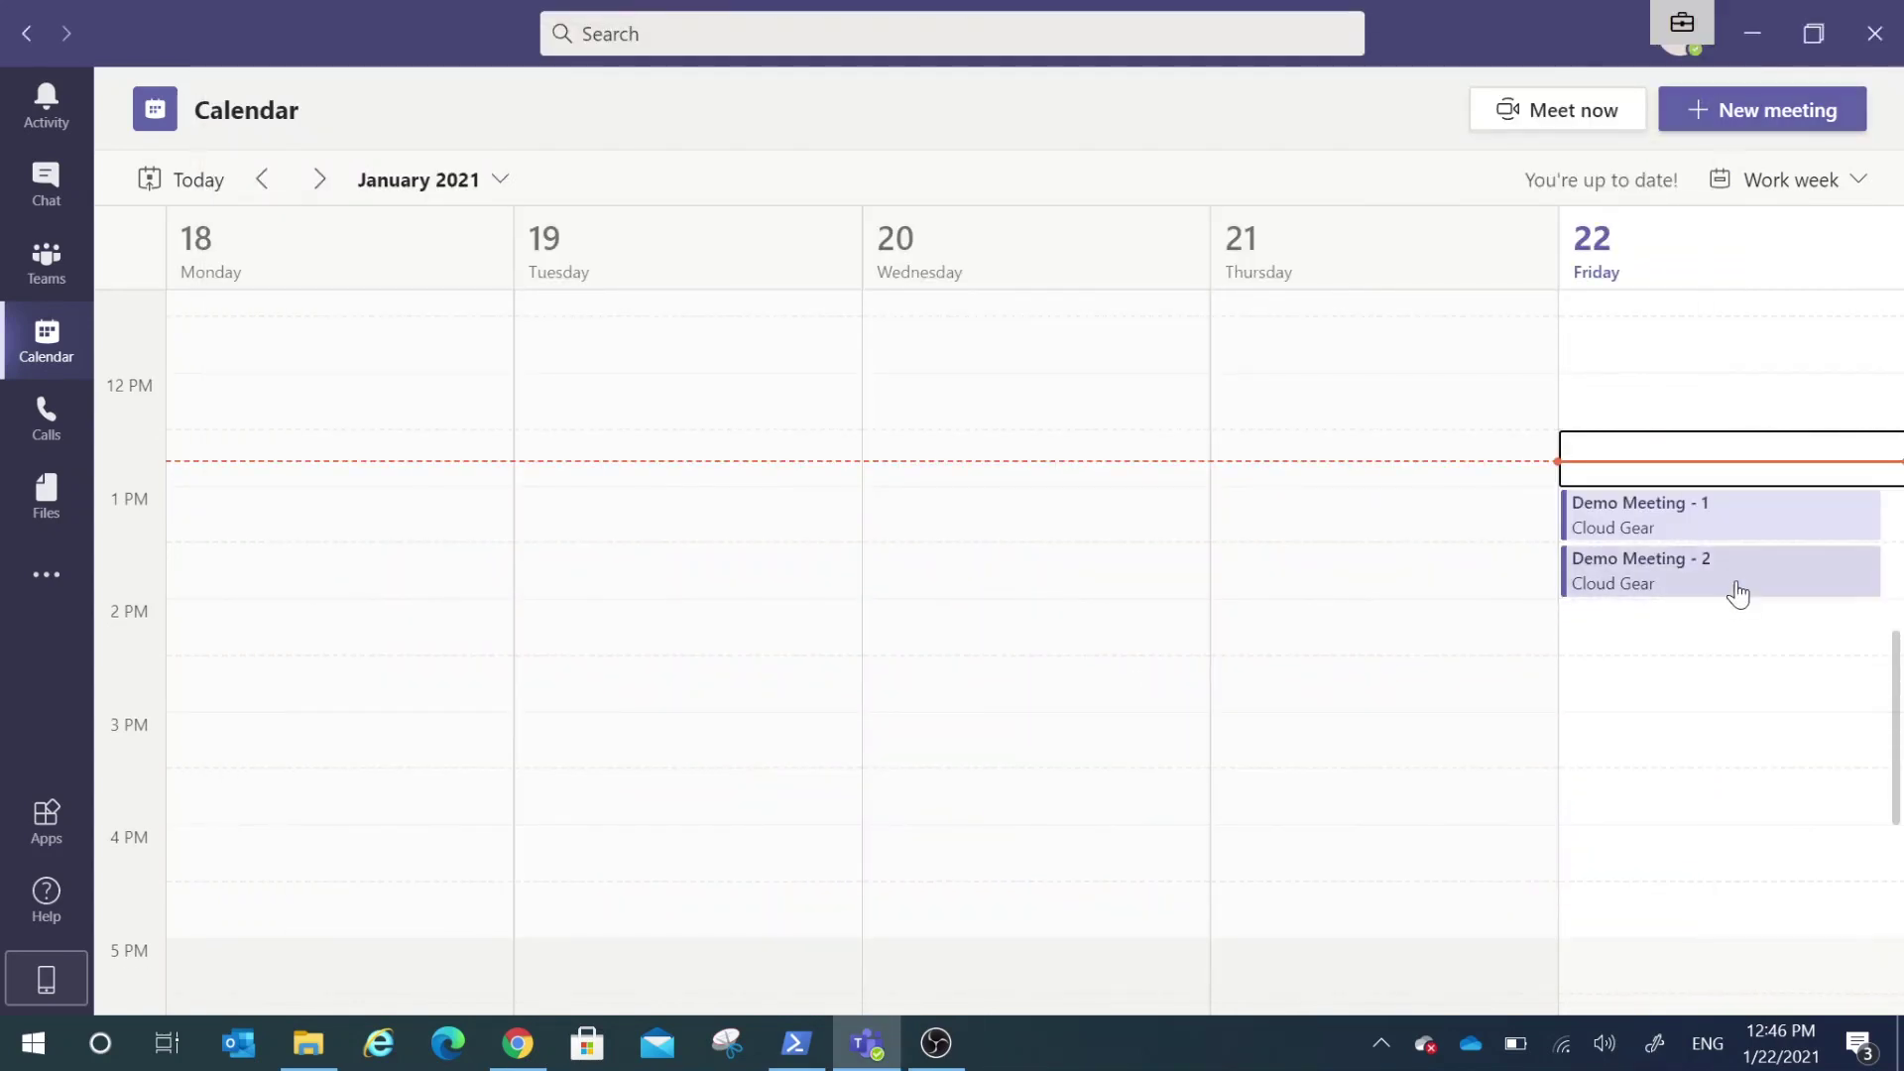
- Join Demo Meeting - 2 from the calendar and show the More actions menu
mouse_move(1763, 580)
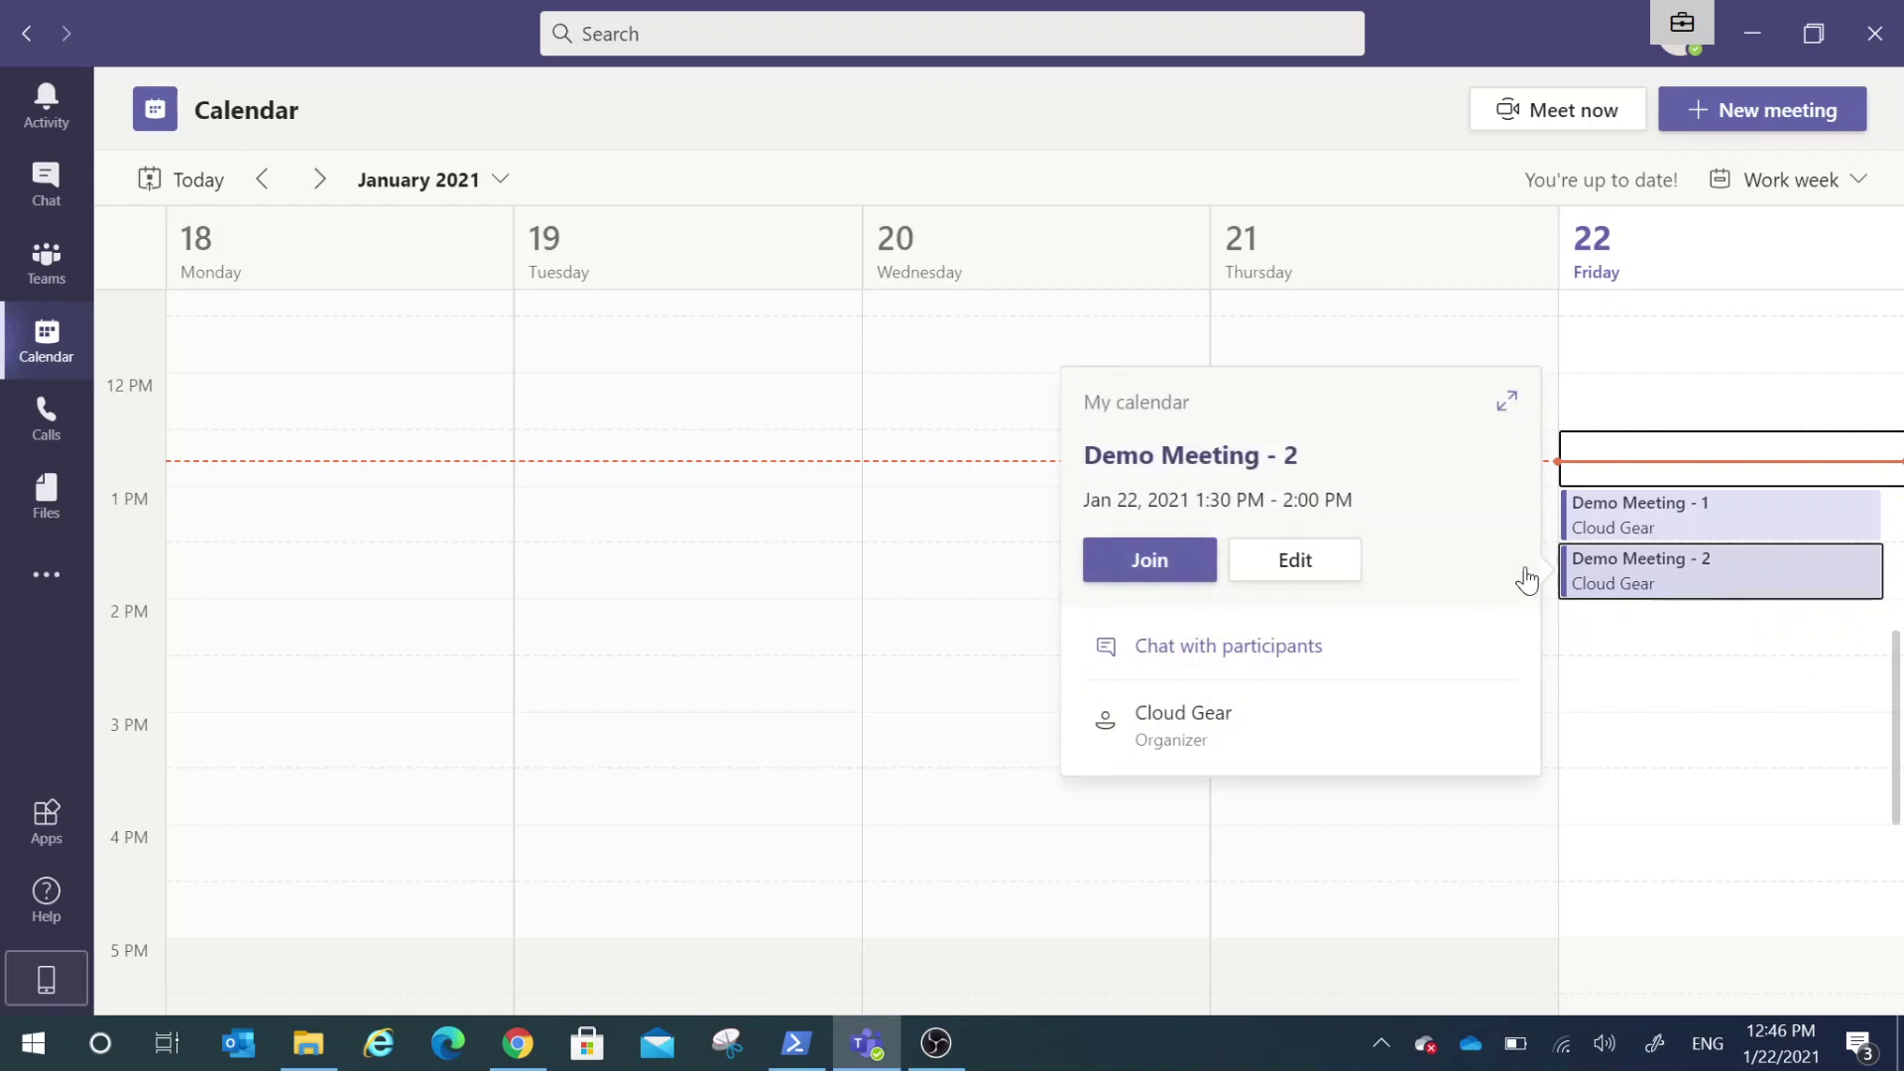
click(1154, 571)
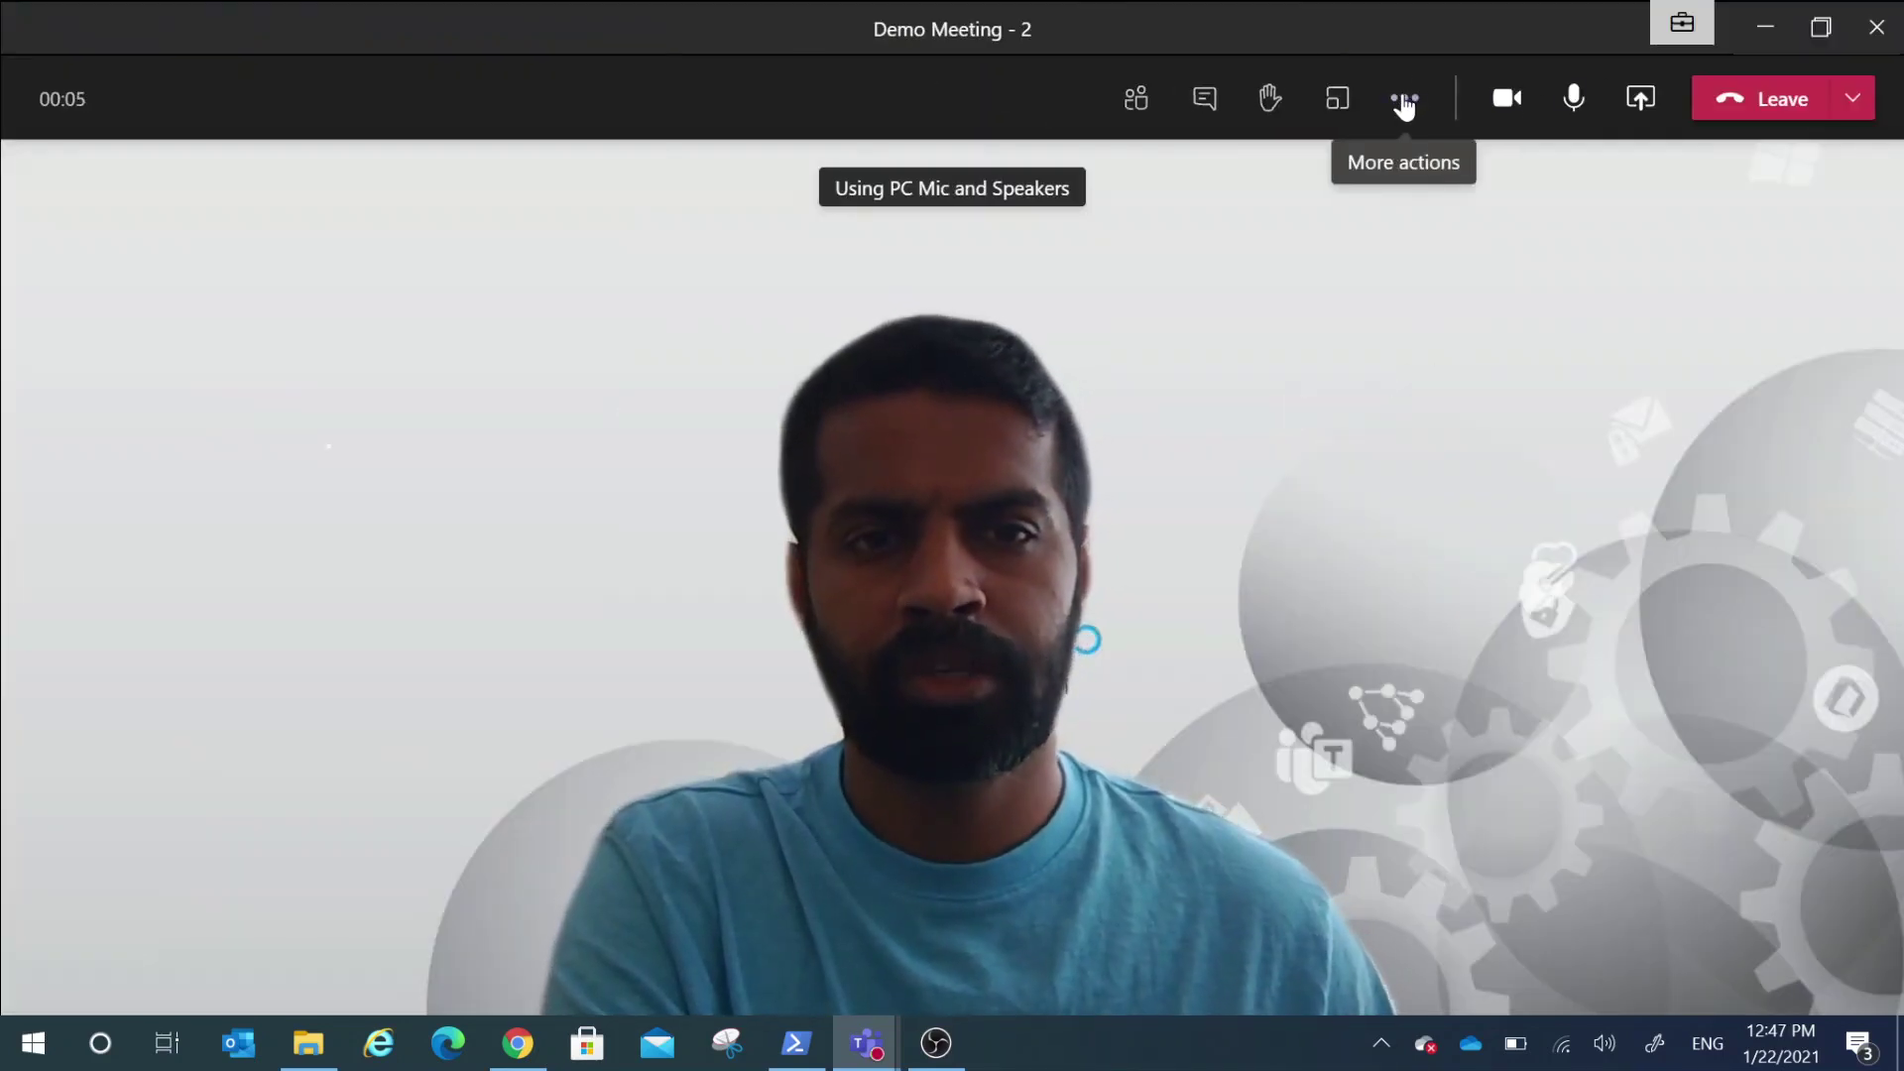
click(1404, 106)
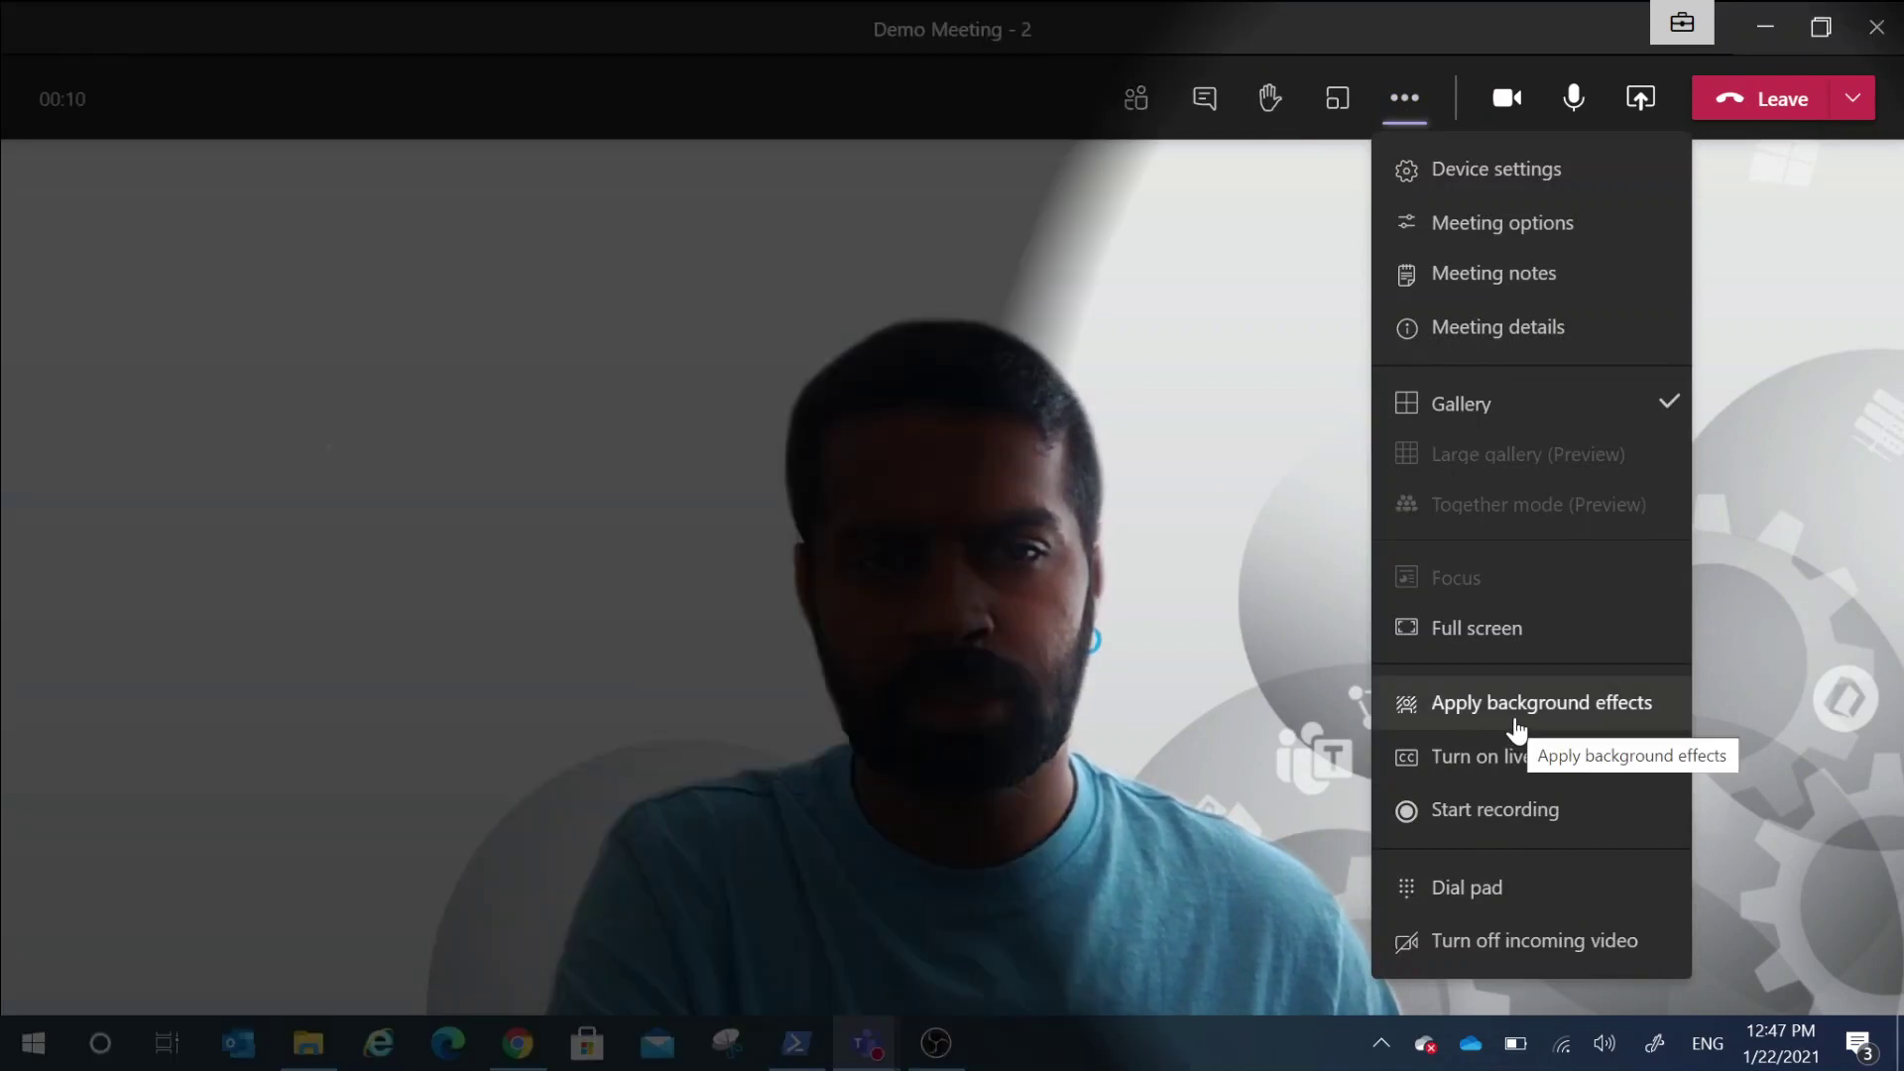
- Apply the blur background effect during the meeting
click(1516, 721)
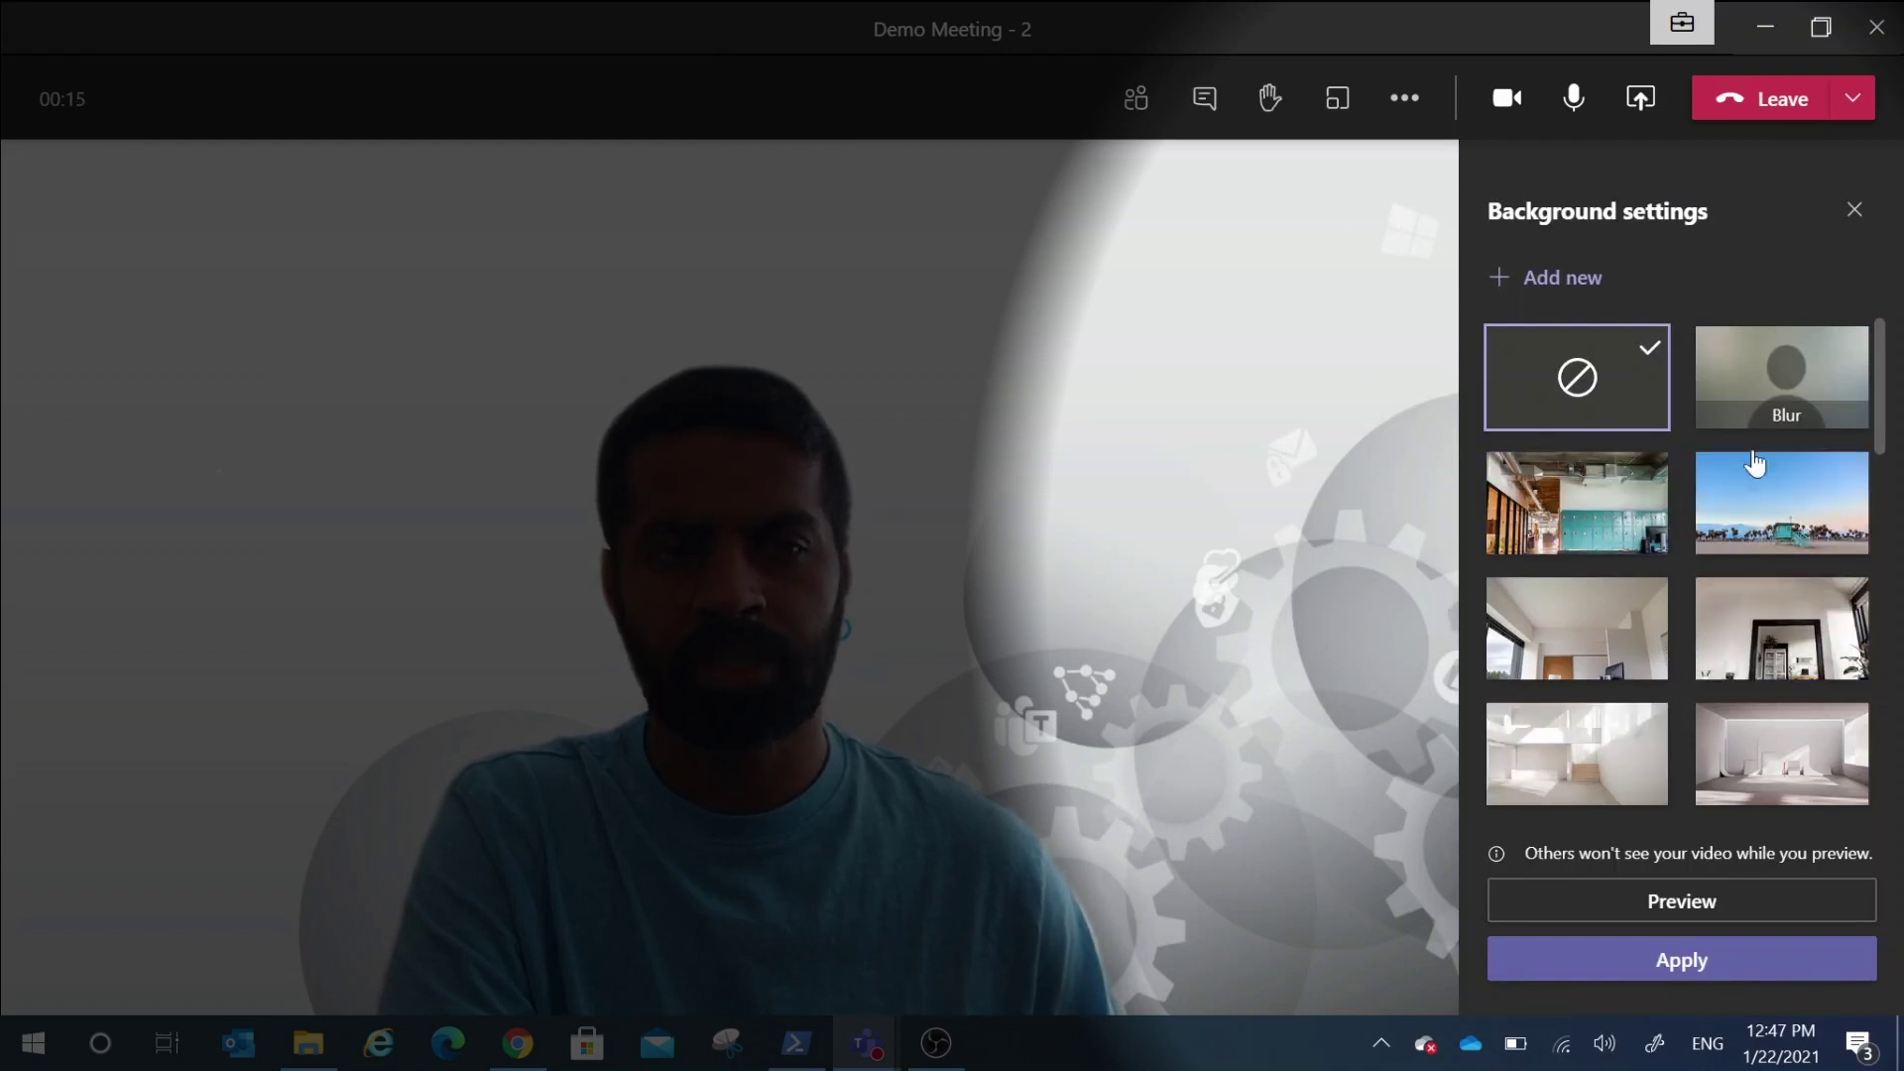
click(1797, 404)
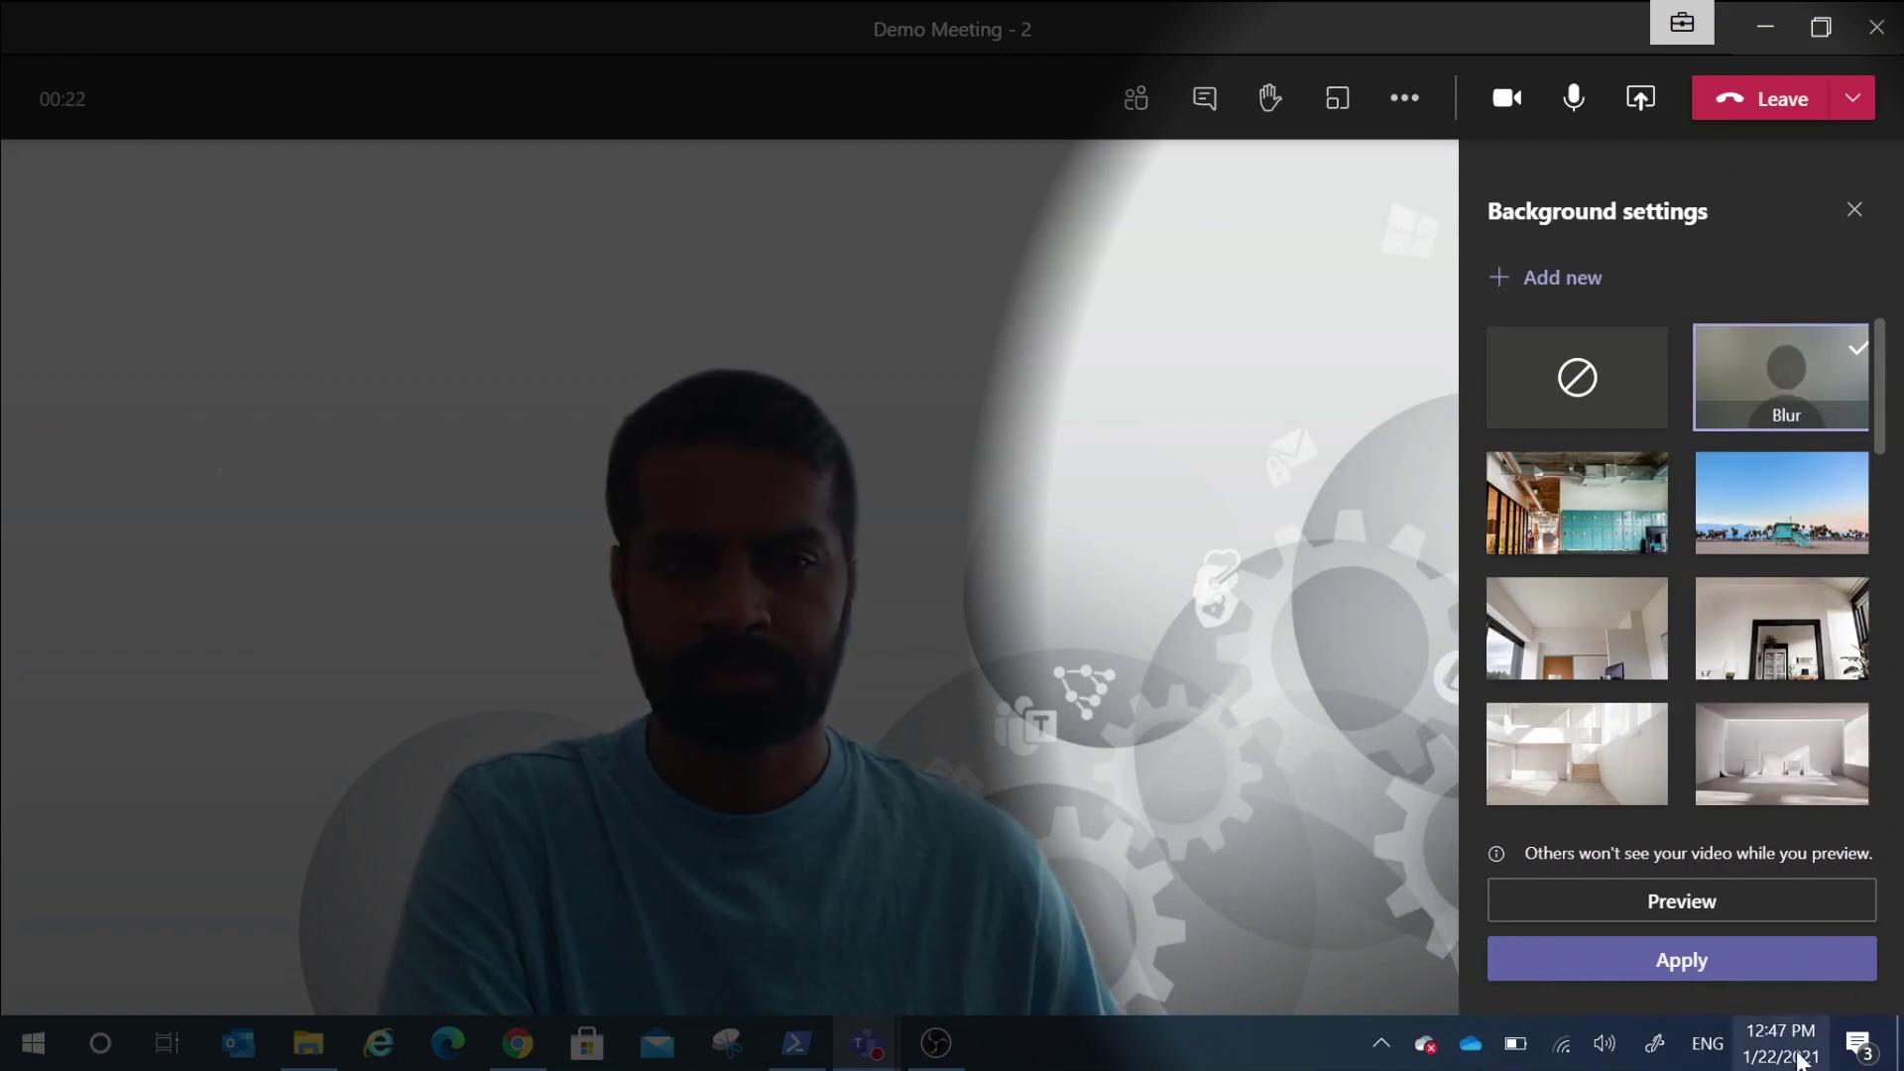
click(1723, 972)
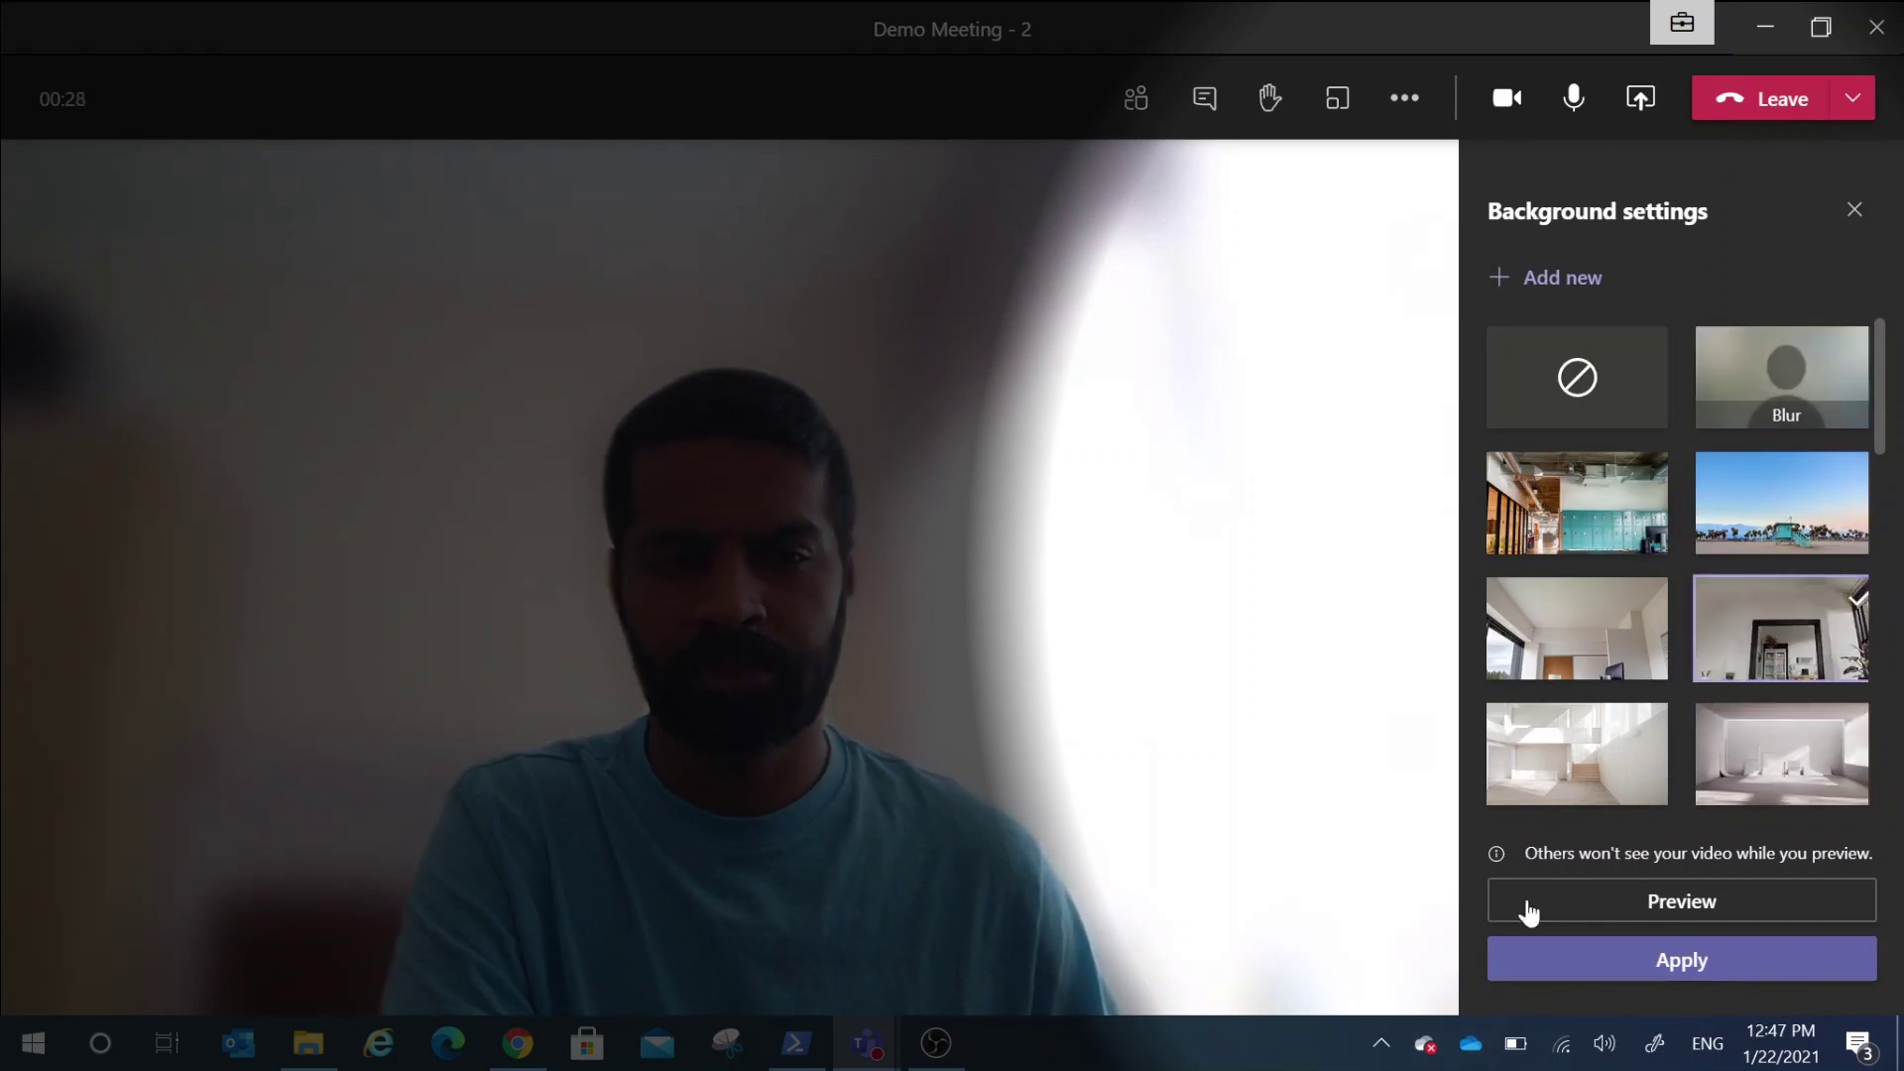
- Try the mirror-room scene, then preview the grey logo background privately
click(1819, 610)
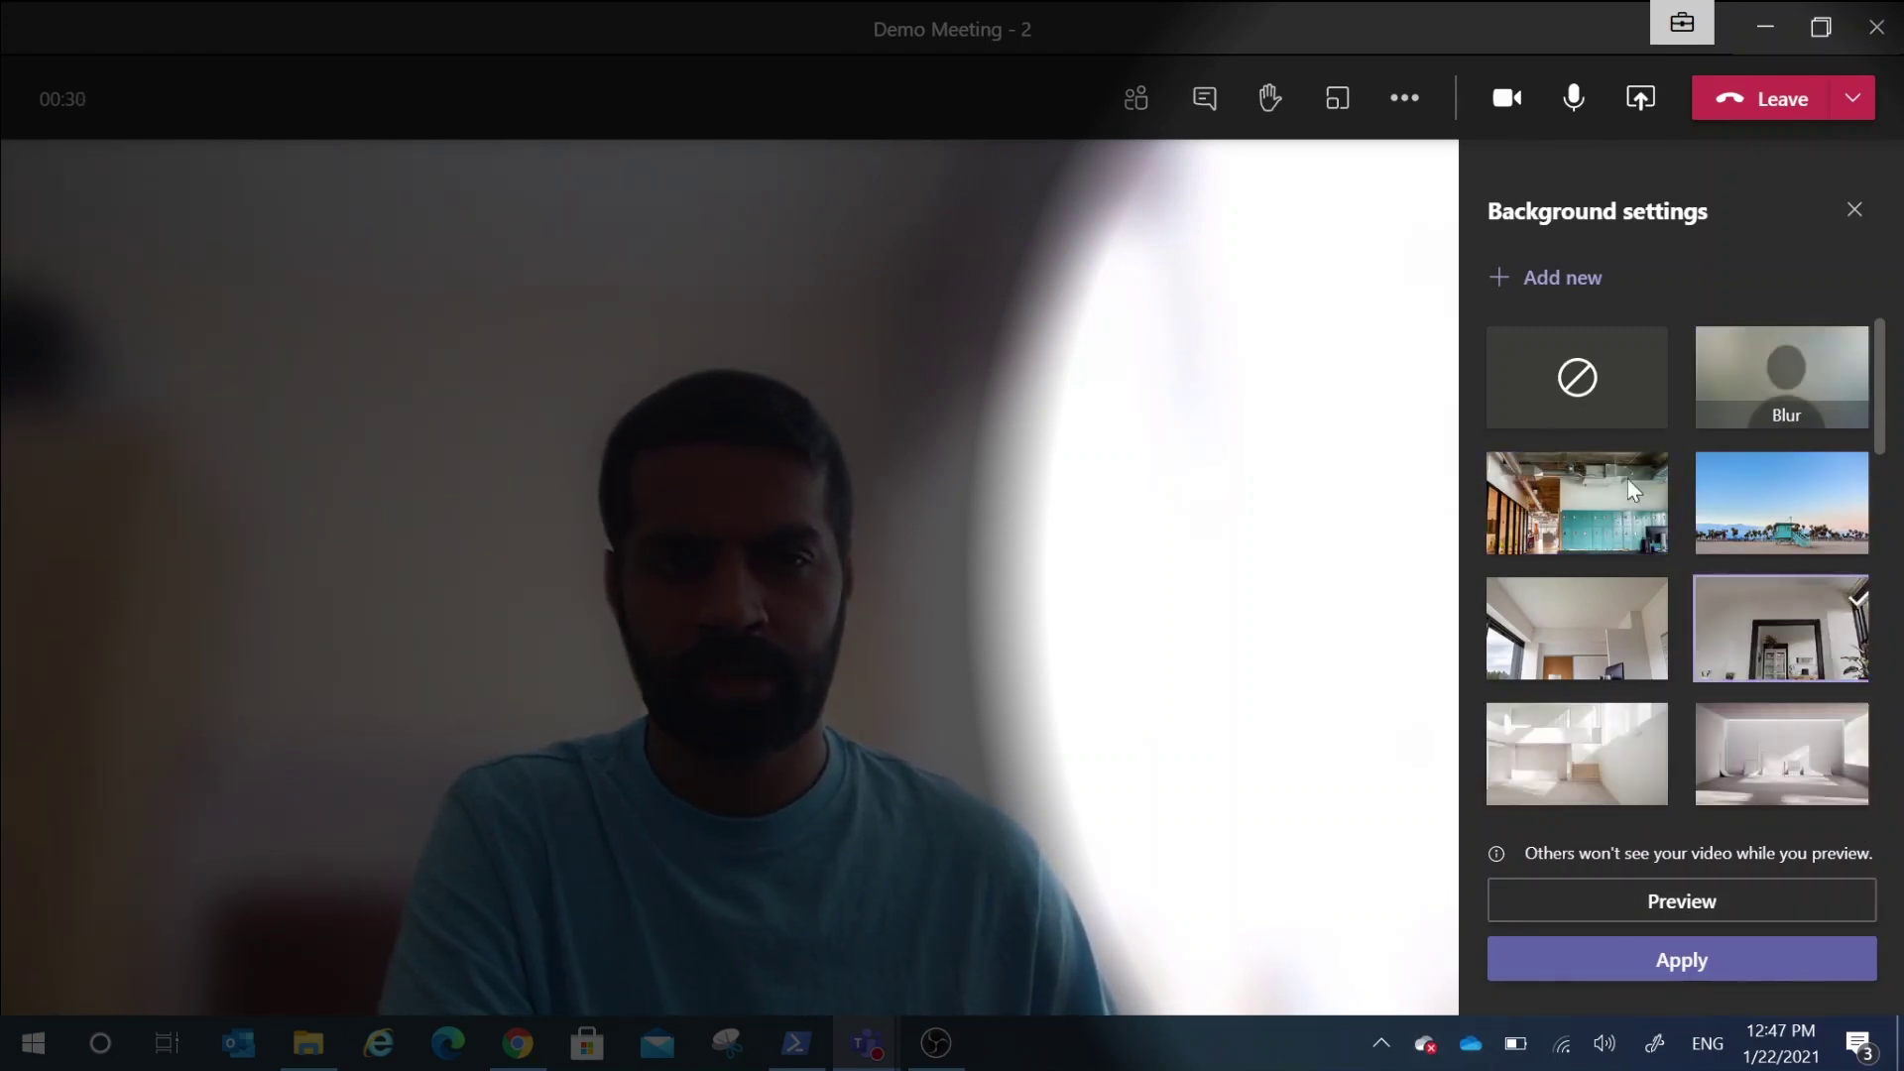
scroll(1685, 595, down, 10)
click(1629, 805)
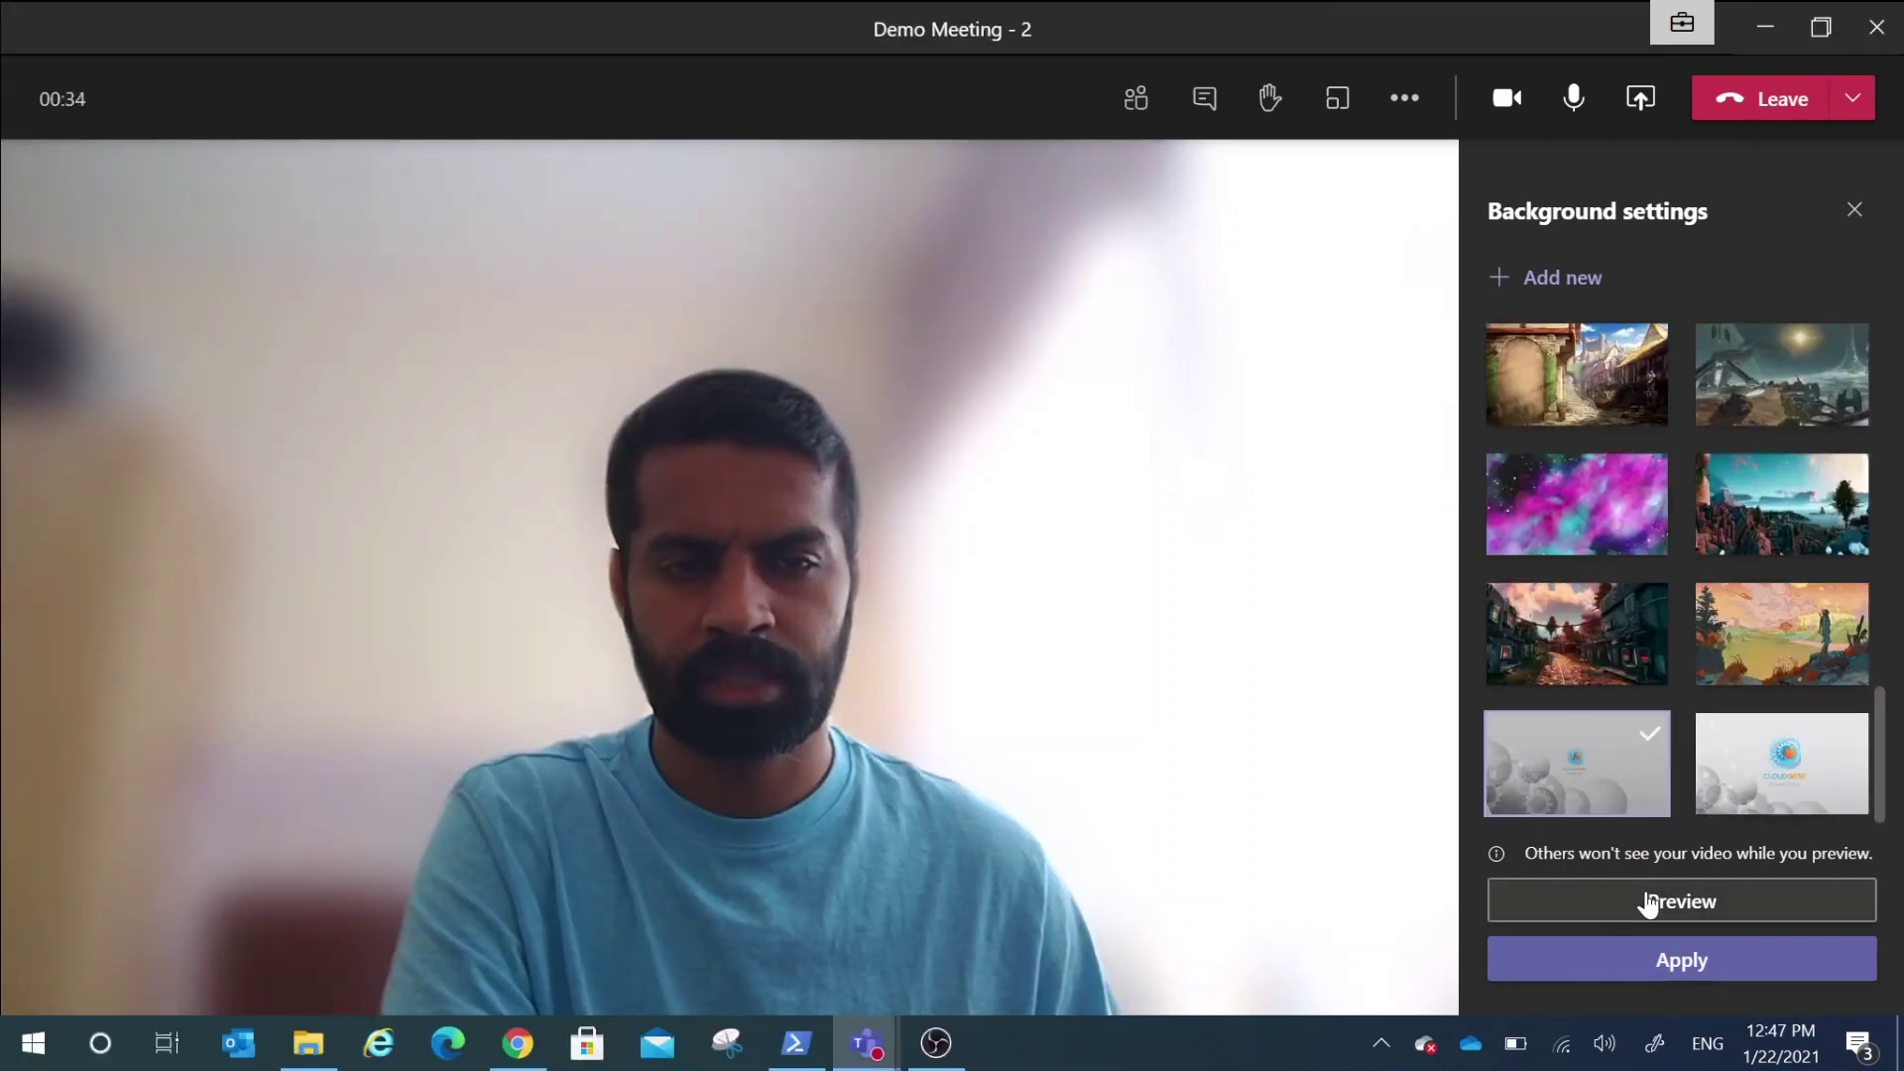
click(1649, 904)
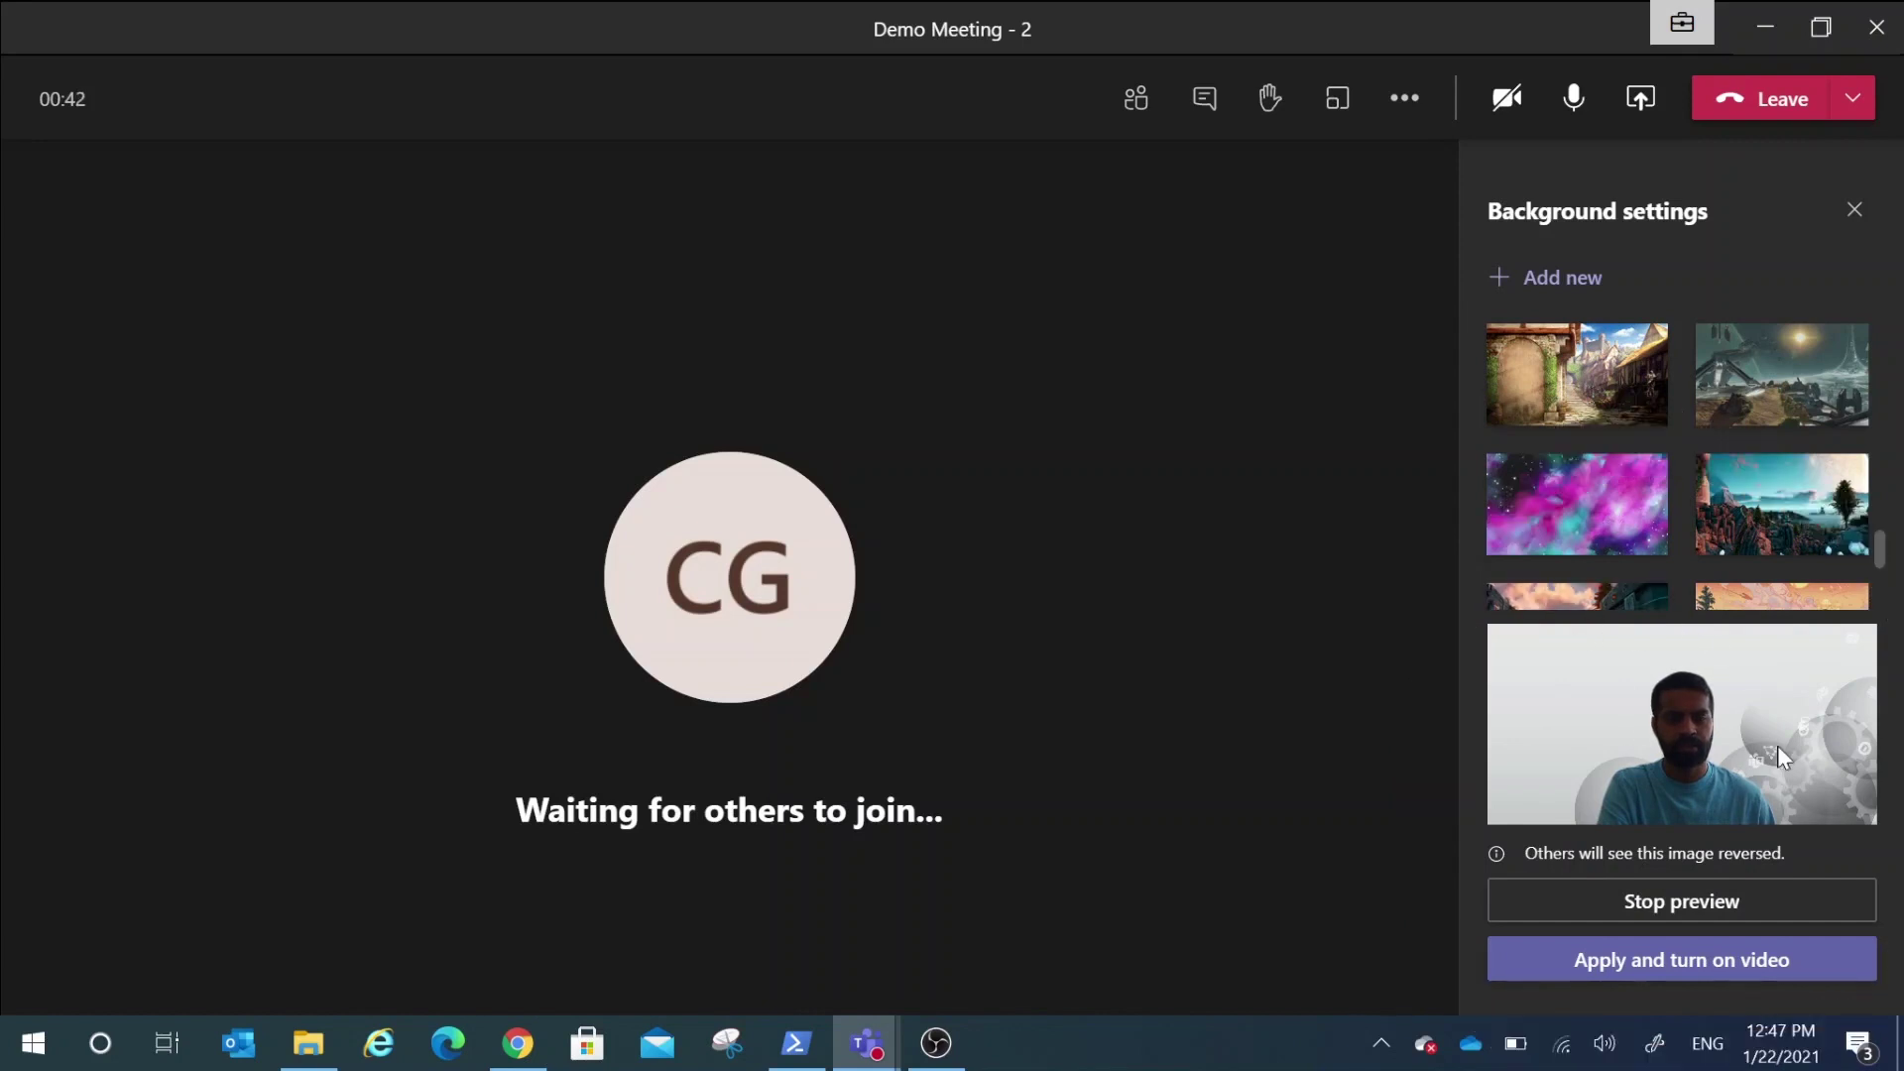
- Apply the grey gear background and turn the video back on
click(1706, 962)
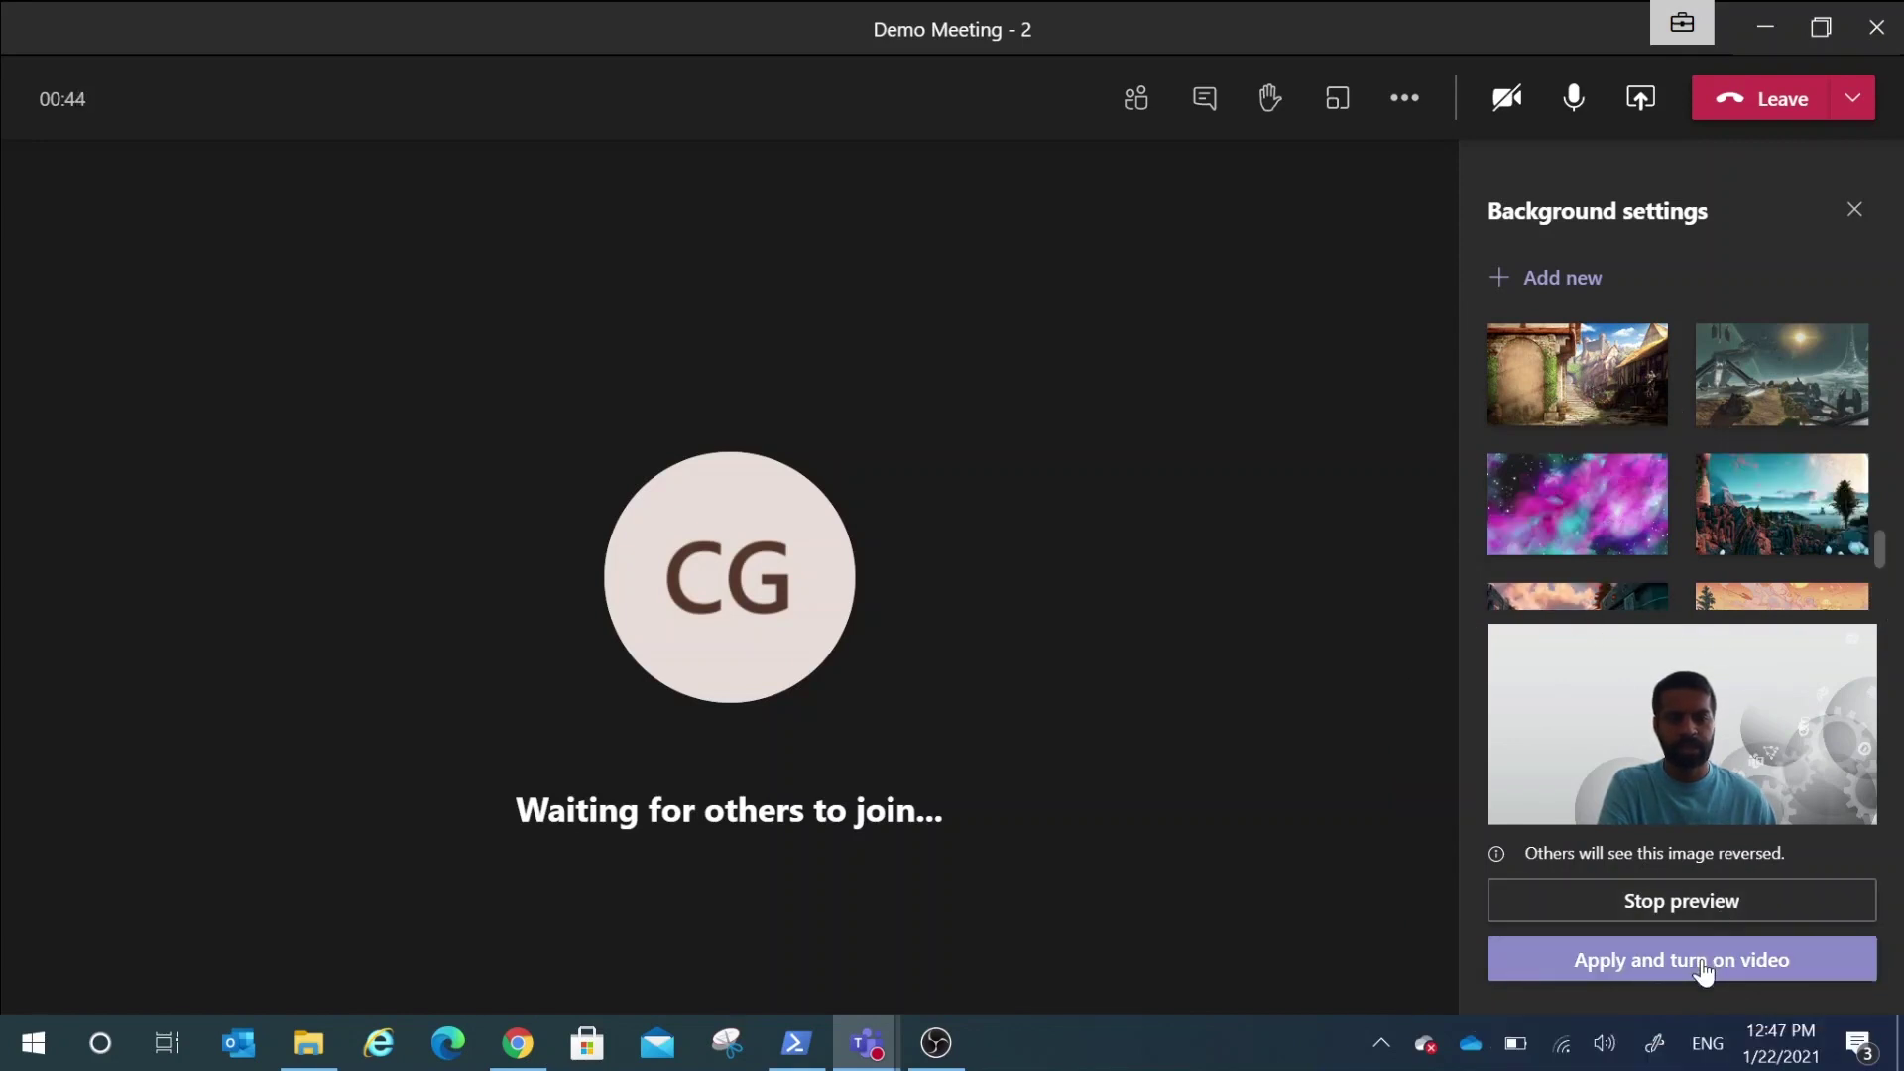